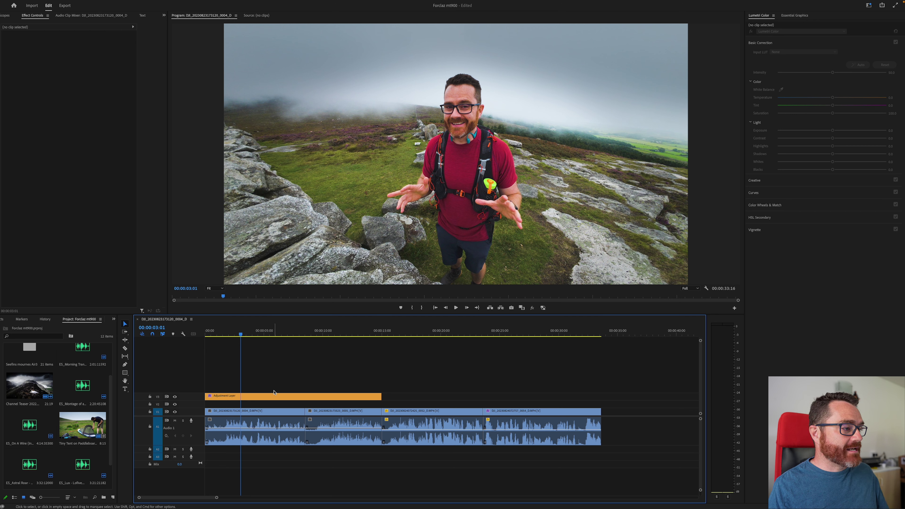
- Compare the footage with track V3 hidden and shown, and delete the existing adjustment layer from V3
click(175, 397)
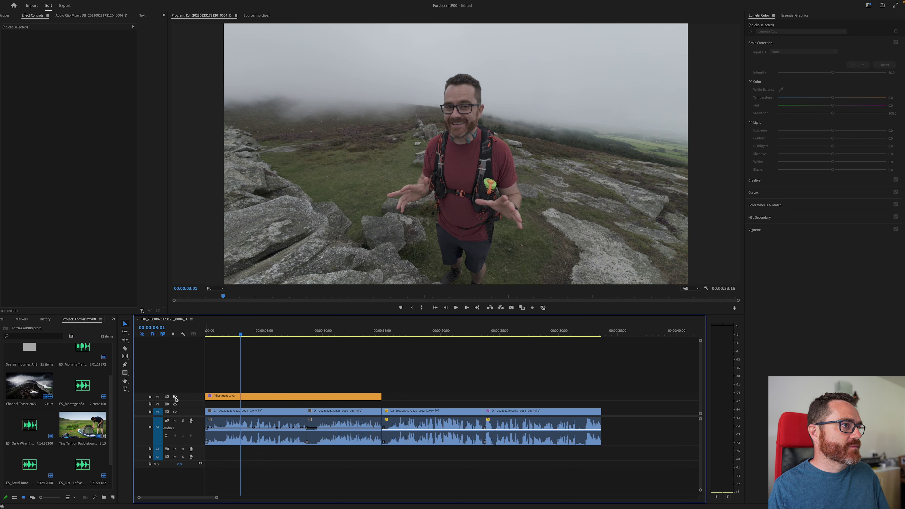
click(175, 397)
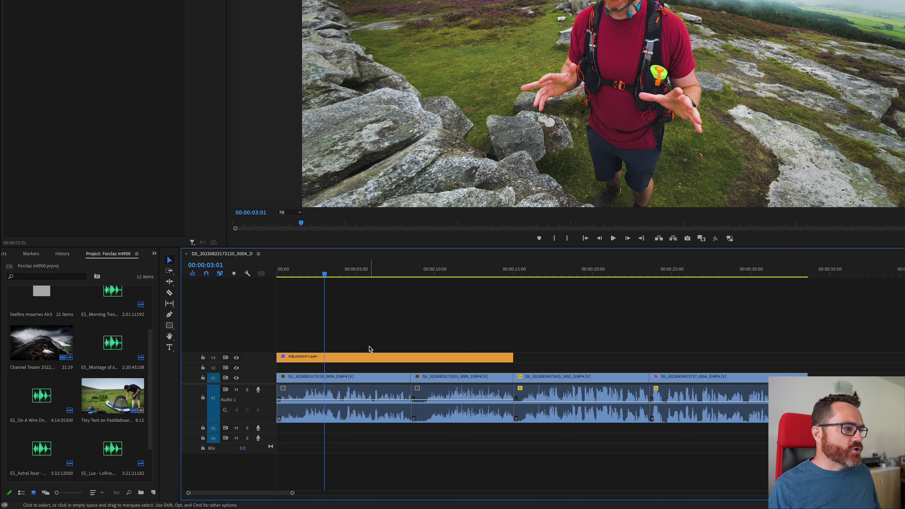
click(360, 361)
key(Delete)
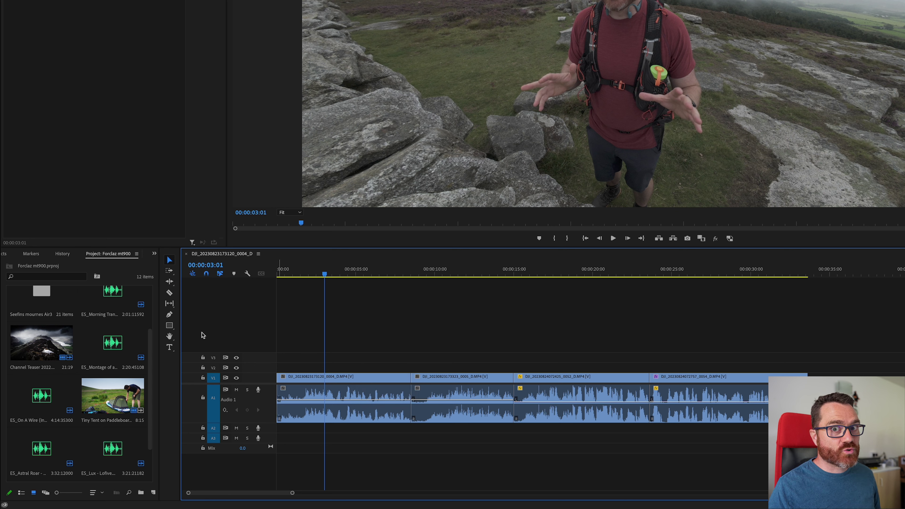
- Create a new adjustment layer in the project at 3840 by 2160, 25.00 fps, with square pixels
drag(151, 344, 152, 396)
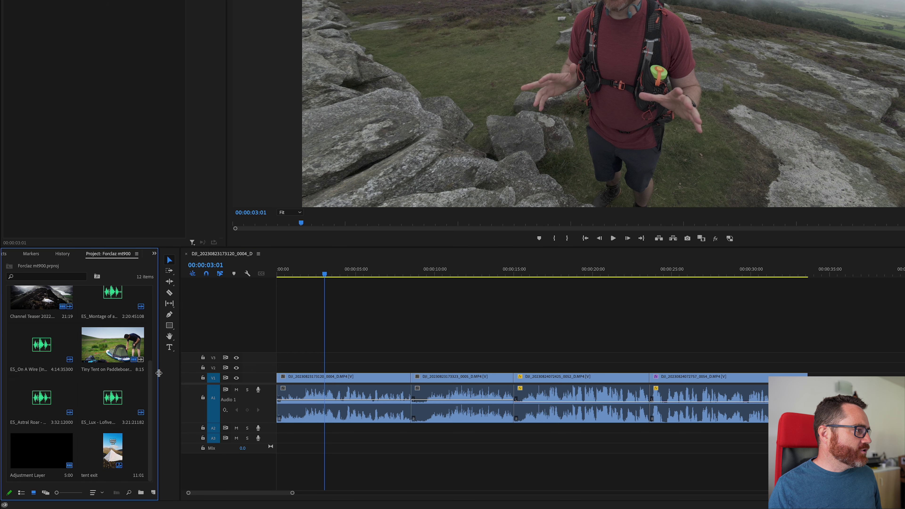
drag(160, 375, 174, 375)
scroll(165, 372, down, 1)
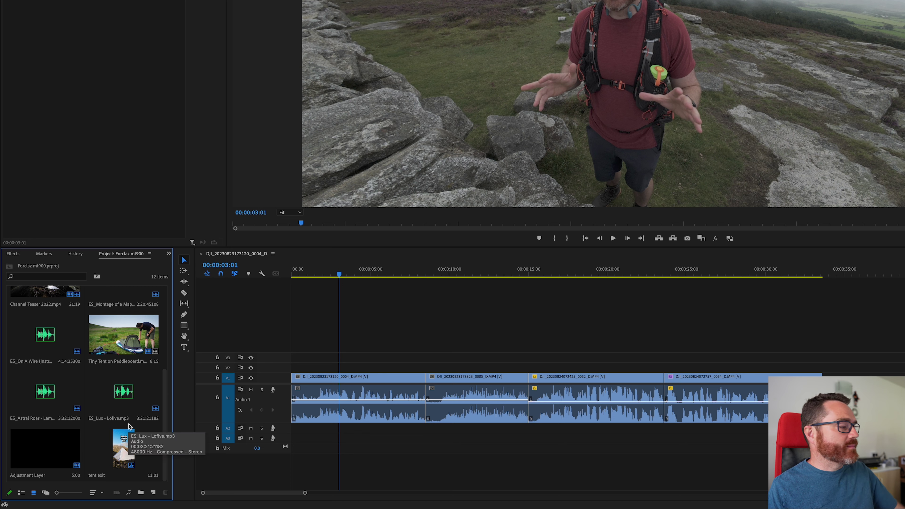
click(154, 494)
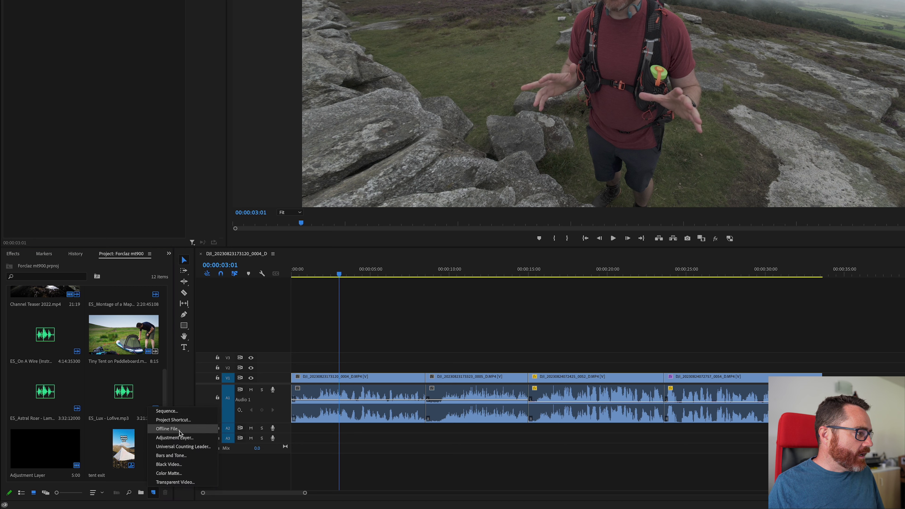
click(175, 438)
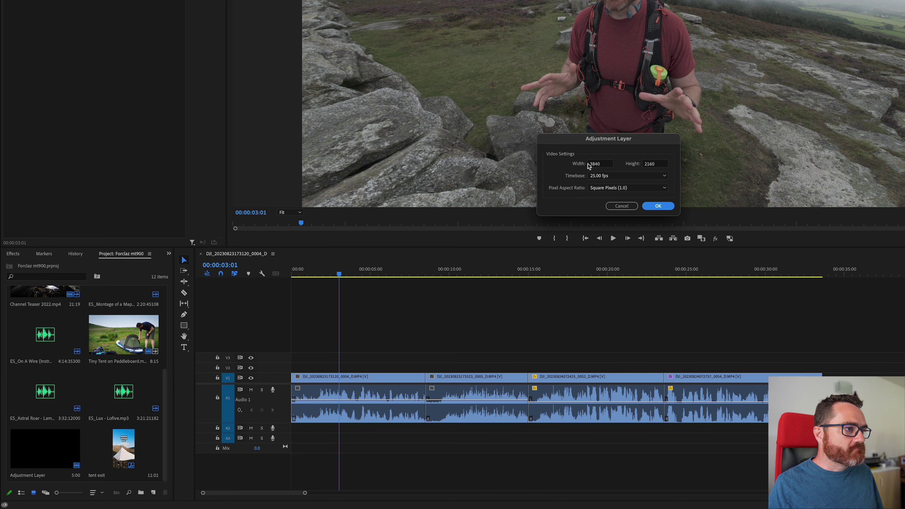
click(658, 206)
- Place the new adjustment layer on V2 at the sequence start and extend it to the first clip's end
drag(49, 454, 295, 367)
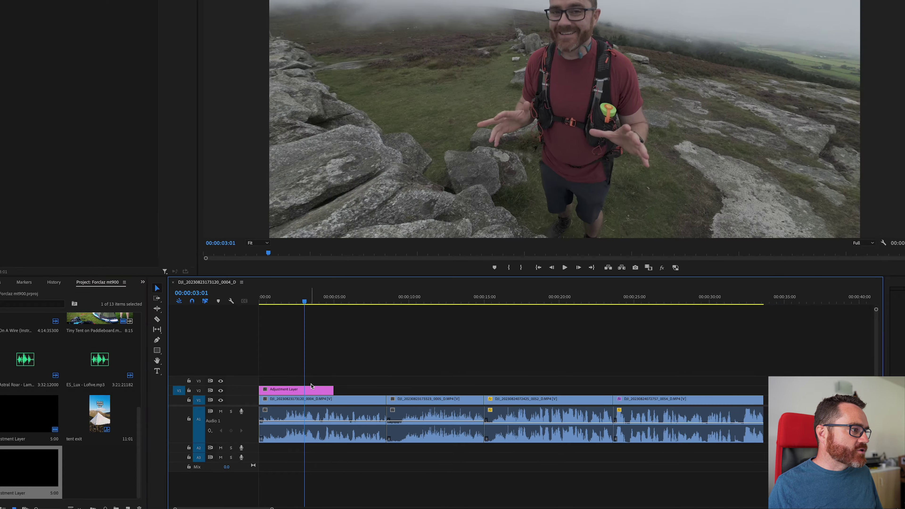
drag(247, 443, 295, 442)
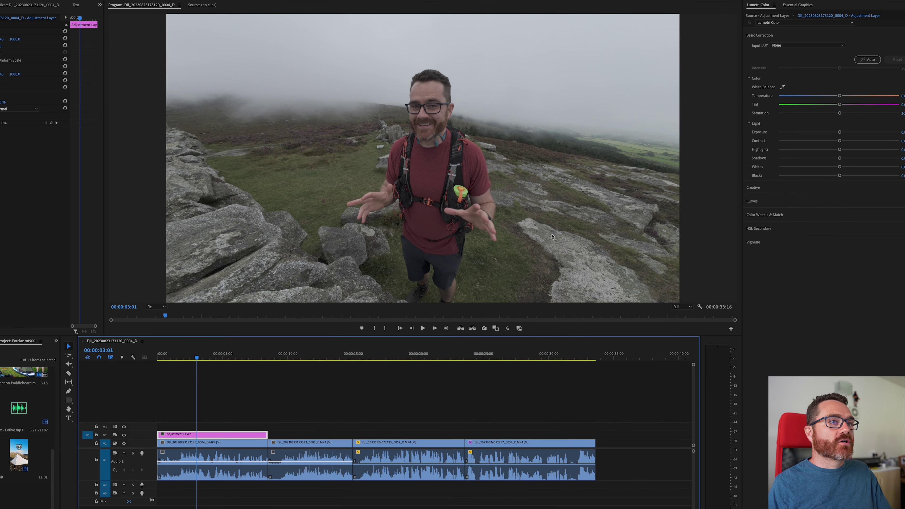
click(131, 0)
mouse_move(150, 1)
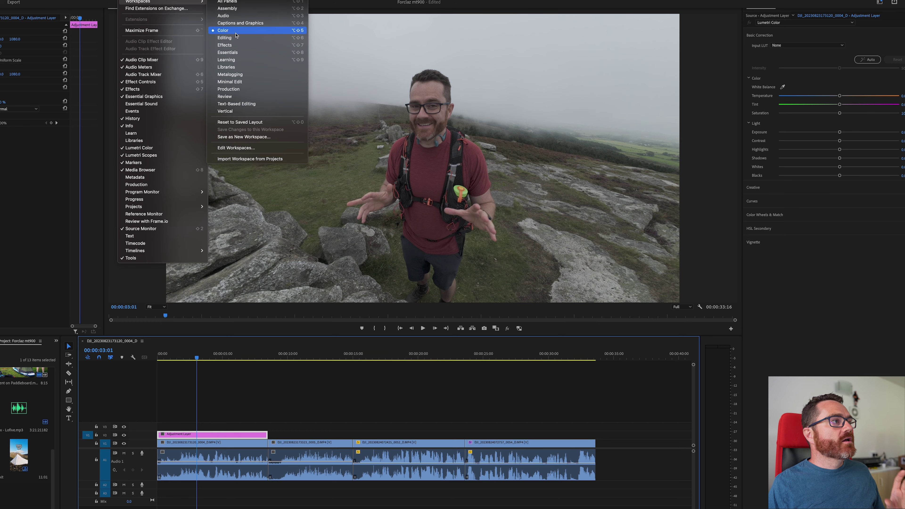
click(467, 389)
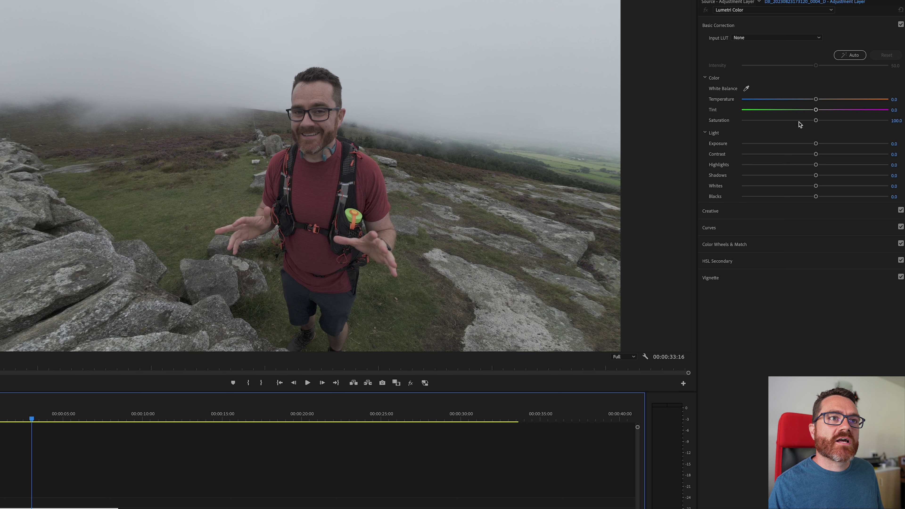
- Desaturate the adjustment layer completely by setting its Lumetri saturation to 0.0
drag(816, 120, 755, 125)
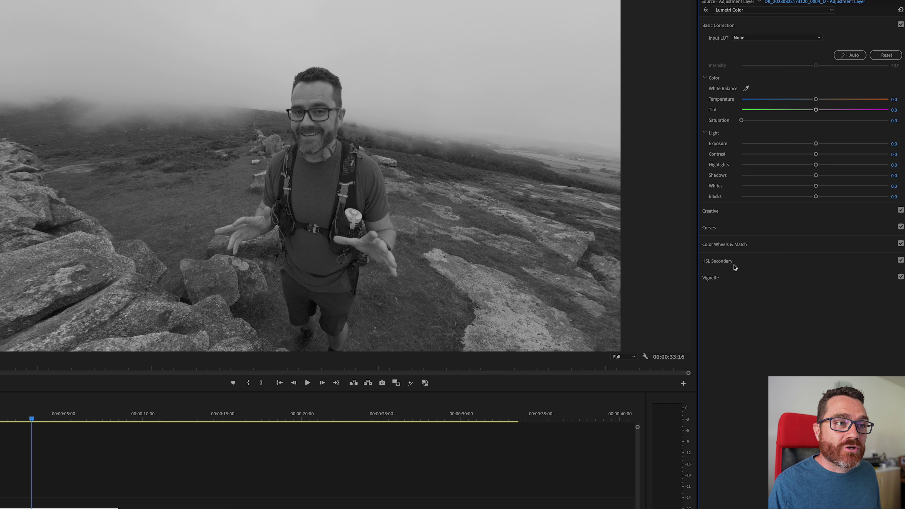
click(763, 228)
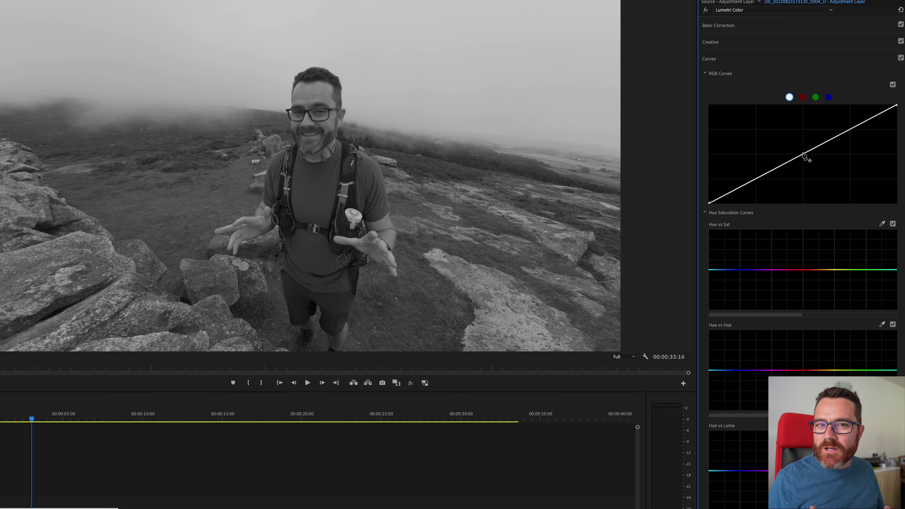
click(750, 25)
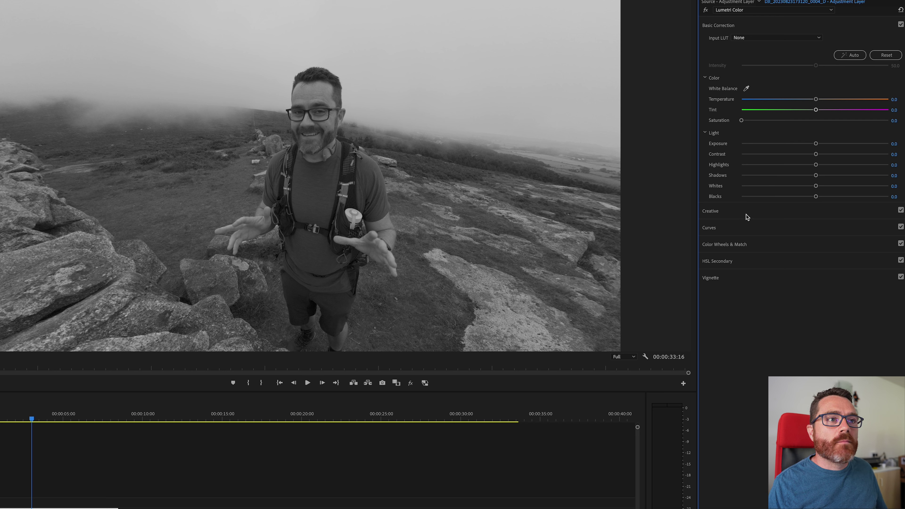
- Raise the midtones slightly with a central point on the RGB curve and lower the shadows with a lower-quarter point
click(755, 230)
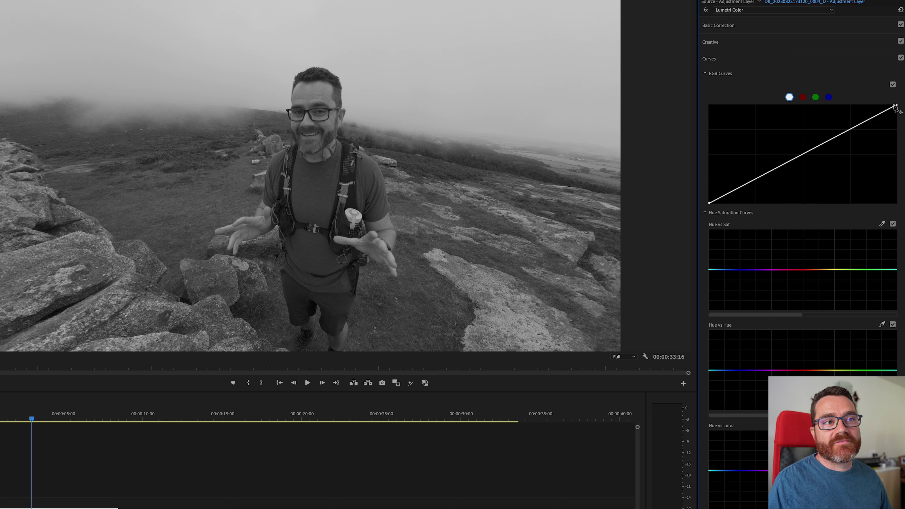
click(804, 153)
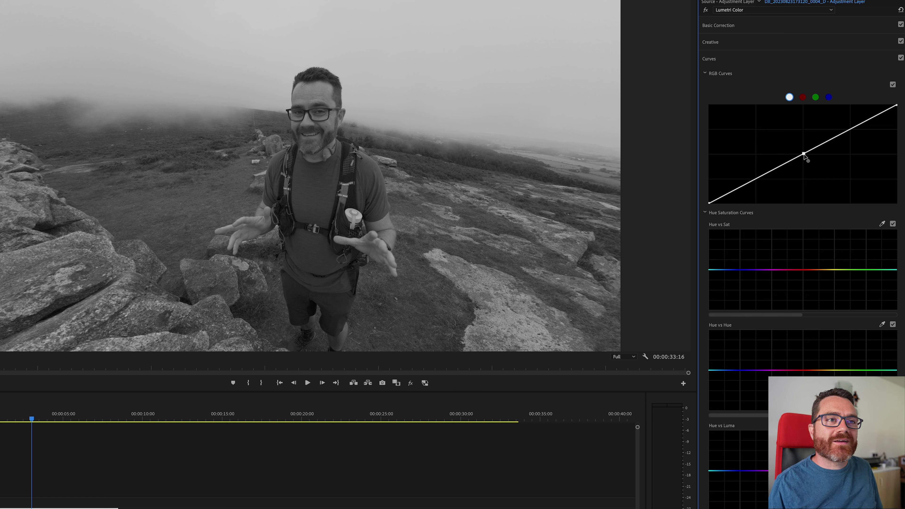
drag(805, 154, 803, 149)
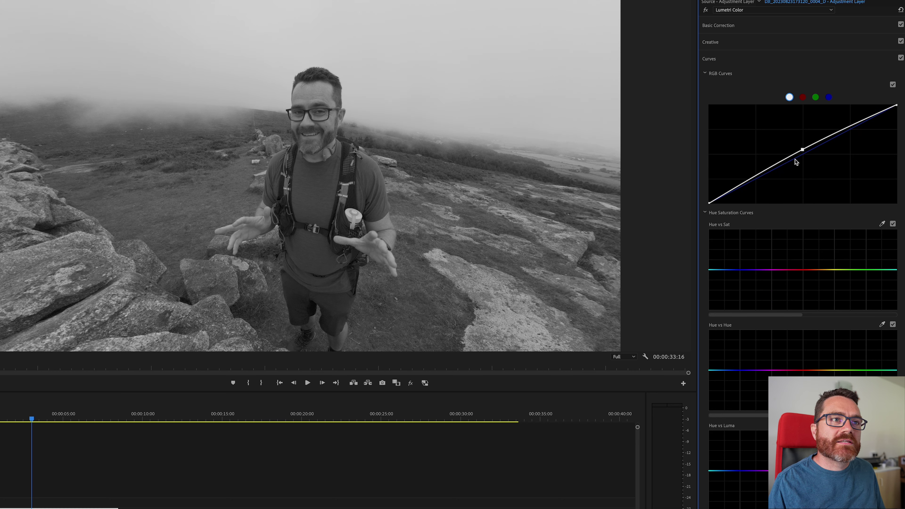
click(756, 176)
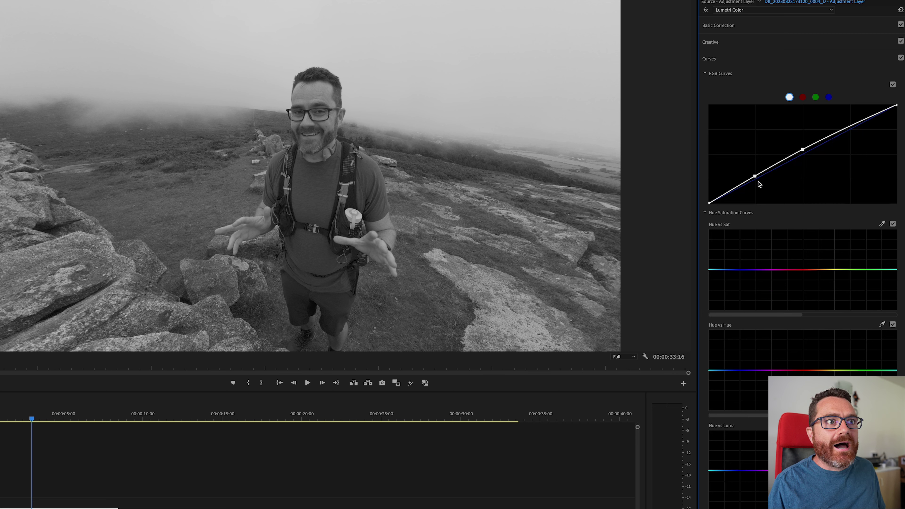
drag(756, 177, 760, 181)
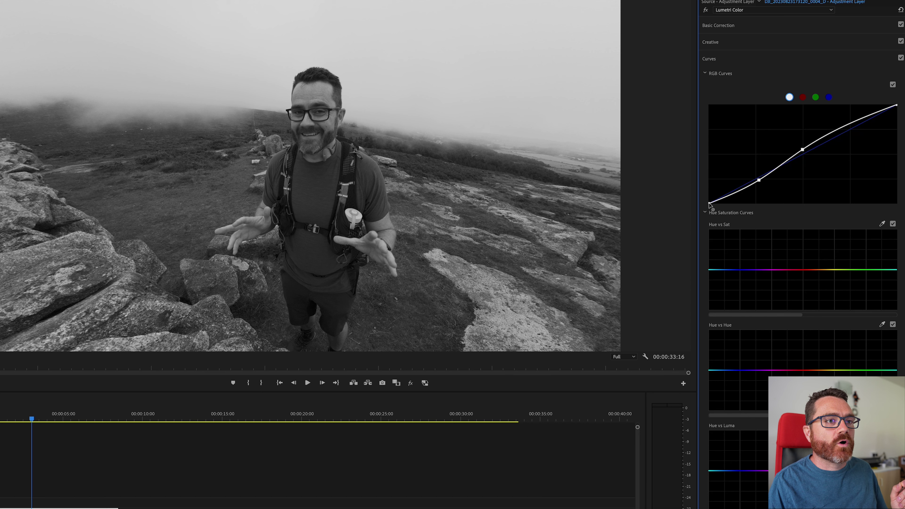
- Fade the RGB curve's extremes by lifting the black end point and lowering the white end point slightly
mouse_move(711, 203)
mouse_down()
mouse_move(704, 176)
mouse_move(704, 202)
mouse_move(704, 184)
mouse_move(693, 208)
mouse_move(708, 209)
mouse_move(707, 202)
mouse_up()
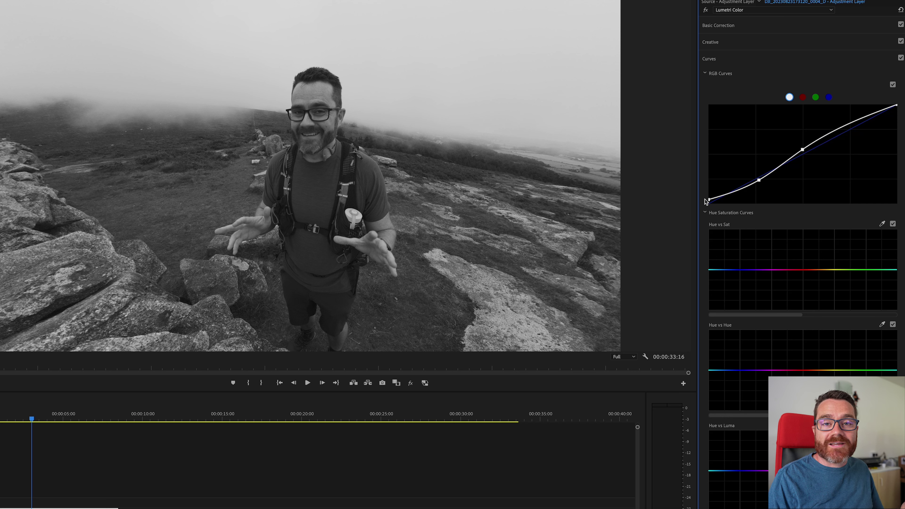
drag(707, 202, 701, 199)
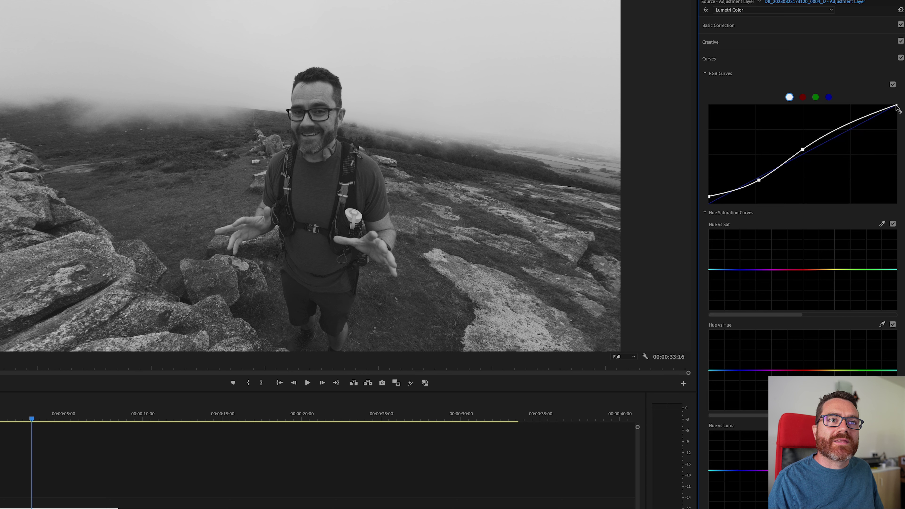
drag(897, 107, 902, 112)
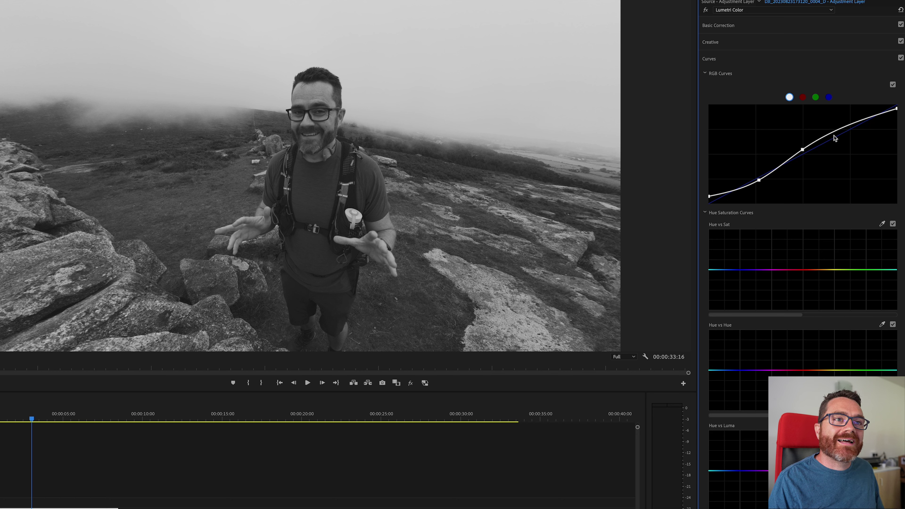
- Add a highlights point in the upper quarter of the RGB curve and raise it slightly
click(845, 127)
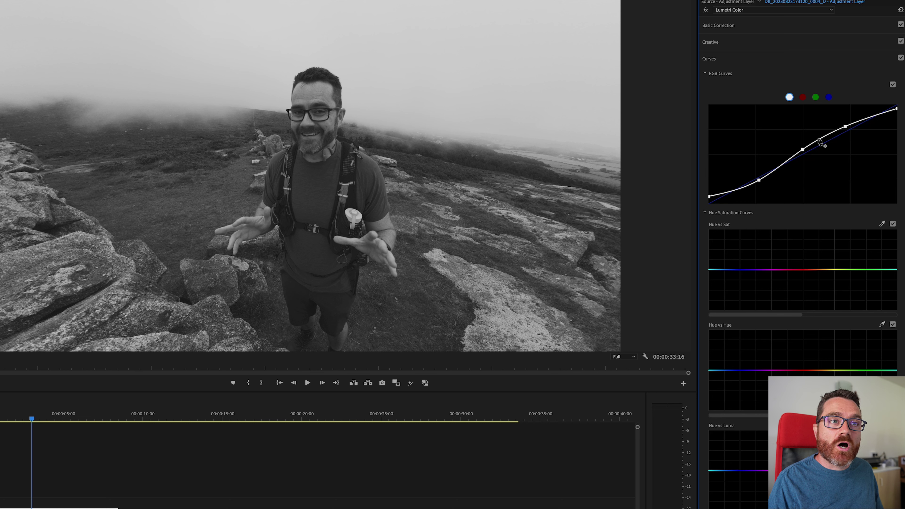
click(845, 127)
drag(844, 125, 845, 126)
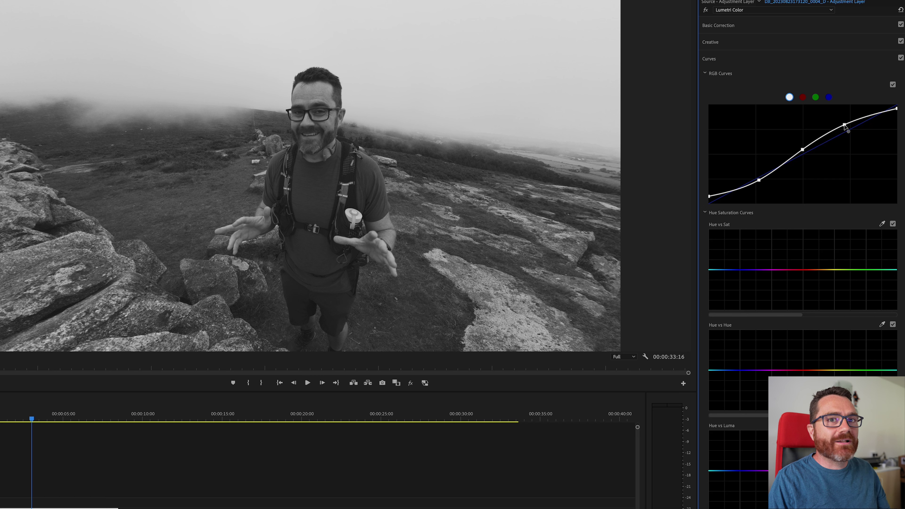
drag(845, 127, 846, 129)
drag(845, 128, 845, 125)
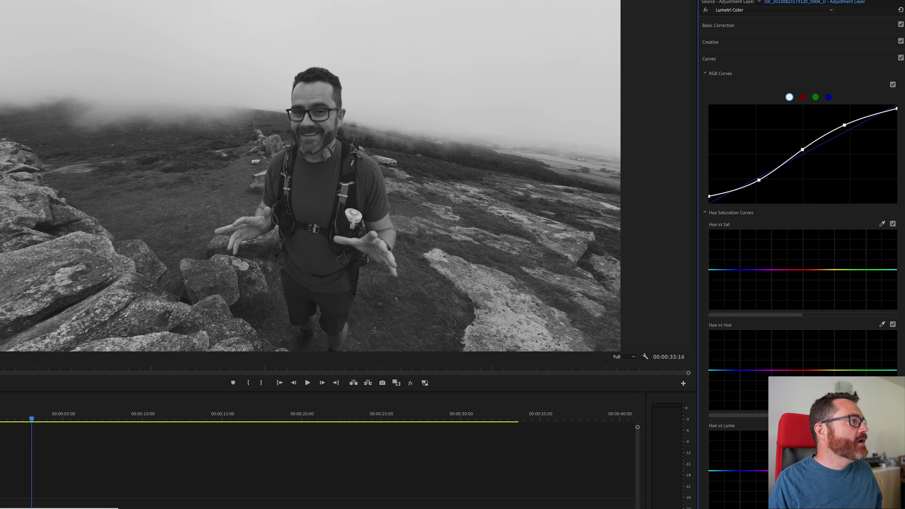
- Rename the adjustment layer's Lumetri Color effect to Base and collapse its settings
right_click(30, 211)
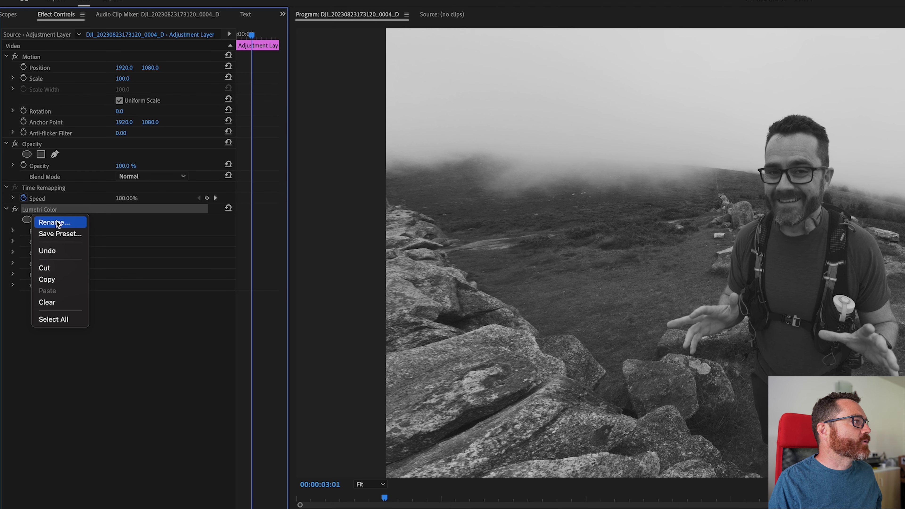
click(56, 221)
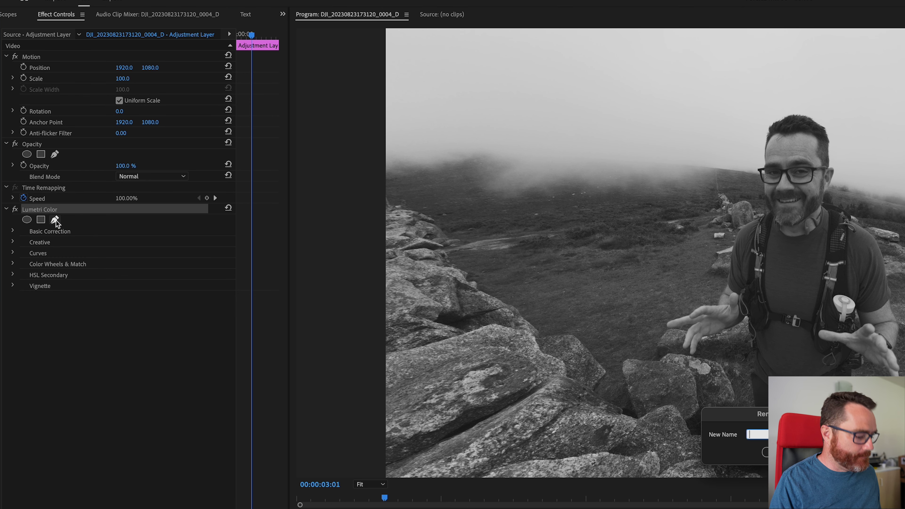
text(Base)
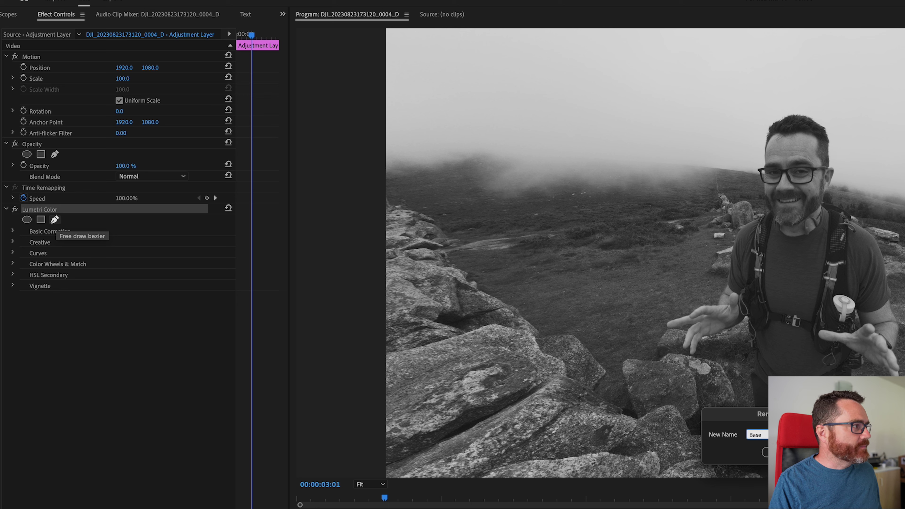
key(Return)
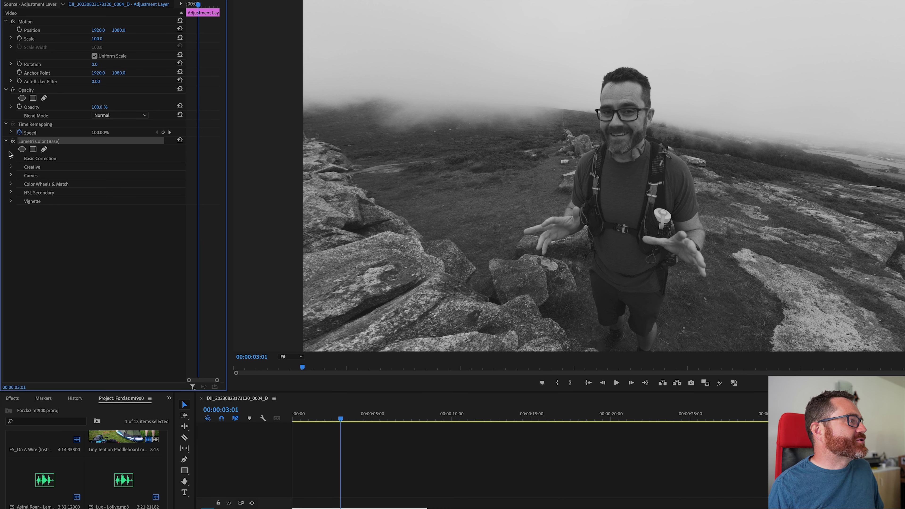
click(5, 142)
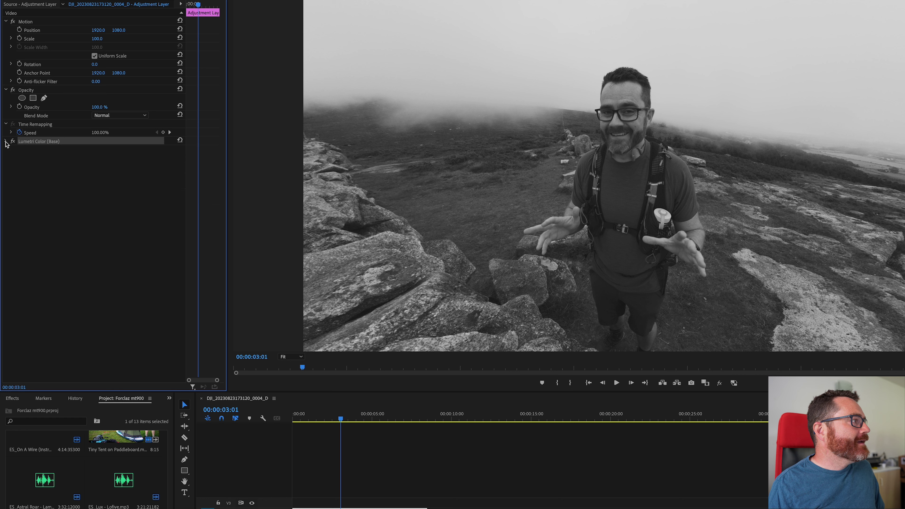
- Find the Lumetri Color effect, apply a second instance to the adjustment layer, and add an ellipse mask to it
click(16, 400)
click(34, 411)
text(lumetri )
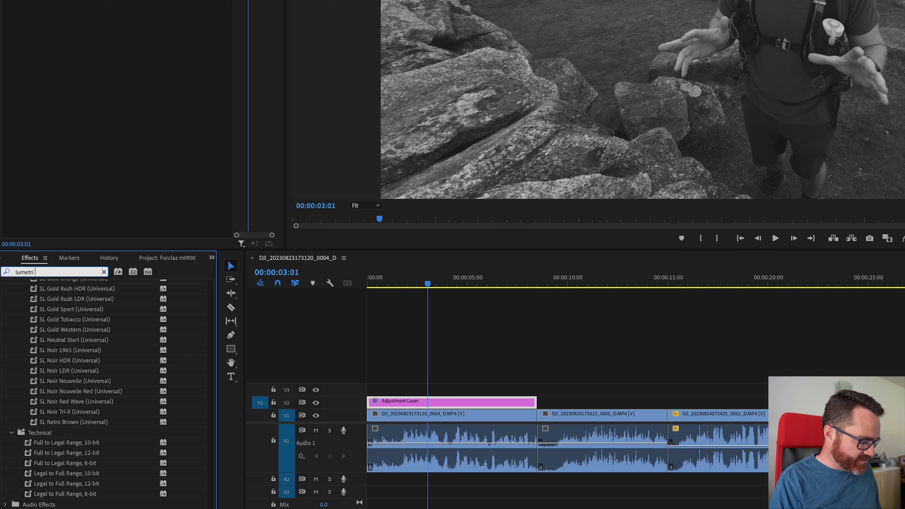
text(coolor)
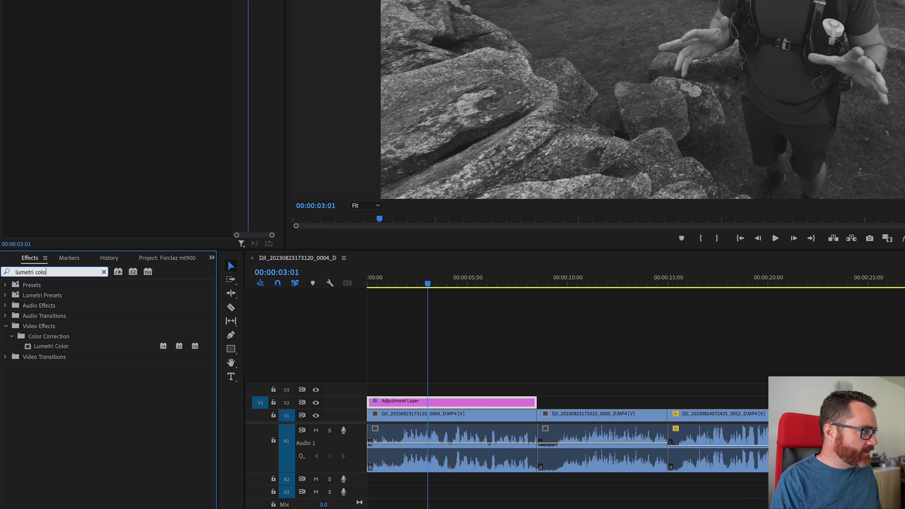
click(50, 348)
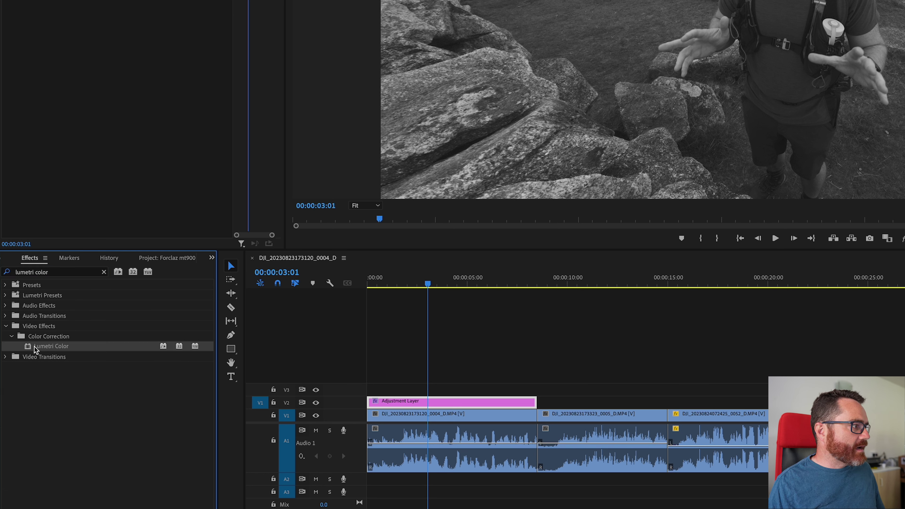
drag(35, 349, 447, 401)
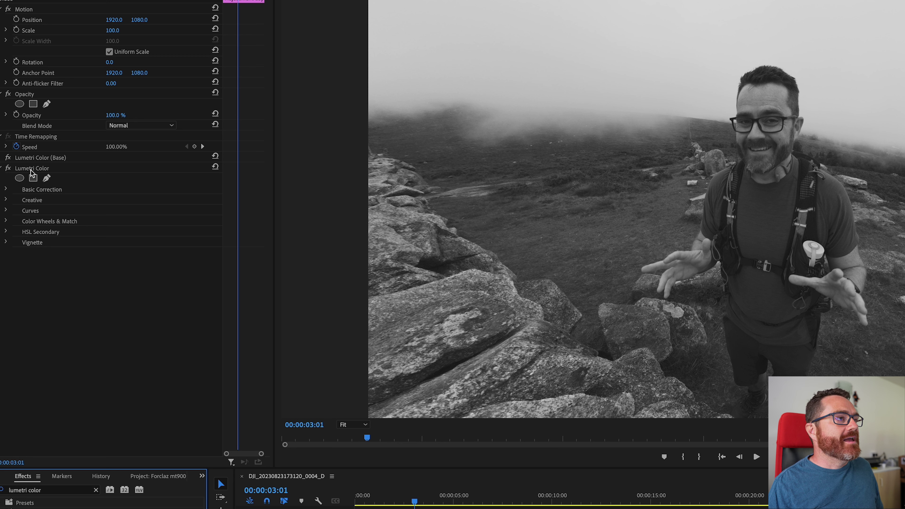
click(20, 180)
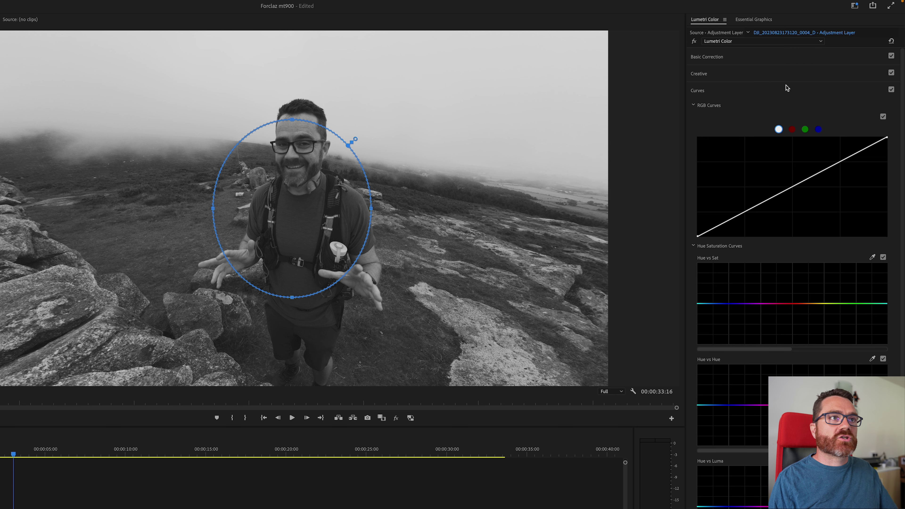
- Raise the masked second Lumetri Color effect's exposure to 1.0 and contrast to 24.9 in Basic Correction
click(767, 60)
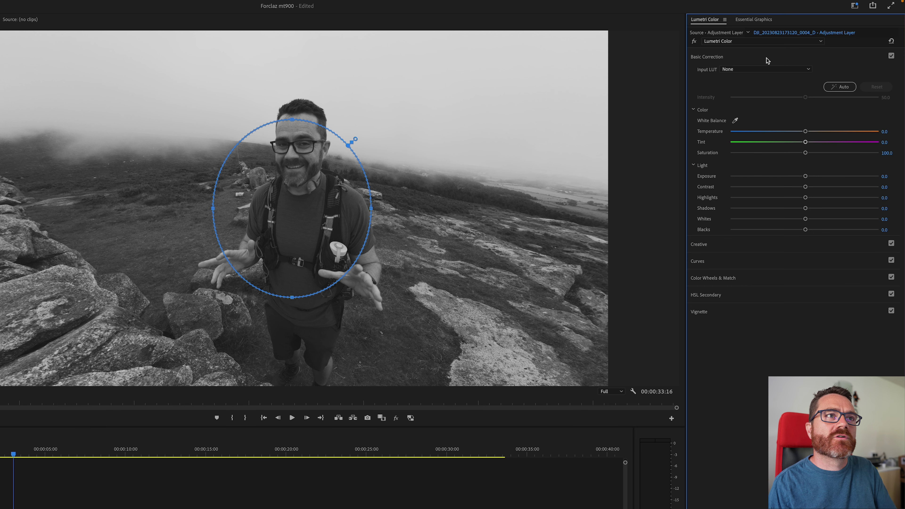
mouse_move(807, 176)
mouse_down()
mouse_move(827, 181)
mouse_move(810, 183)
mouse_move(816, 178)
mouse_move(811, 189)
mouse_move(822, 191)
mouse_move(807, 191)
mouse_up()
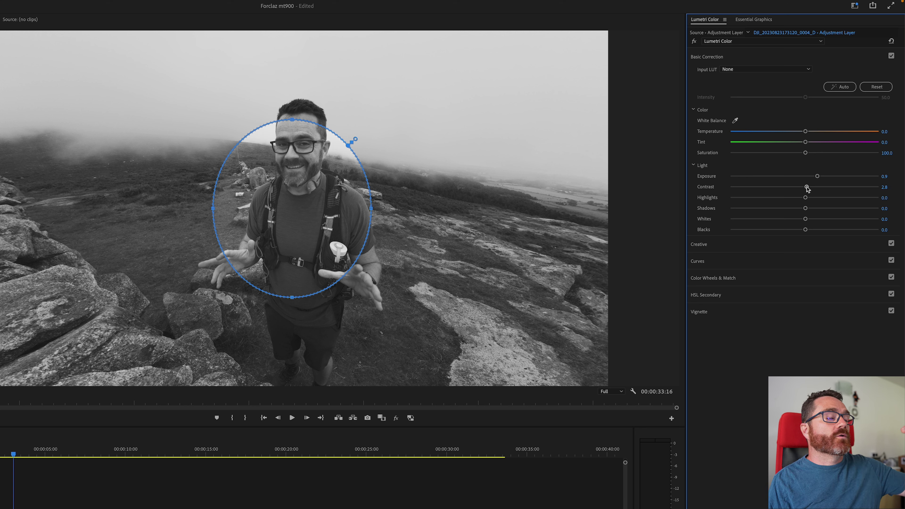
mouse_move(808, 189)
mouse_down()
mouse_move(824, 189)
mouse_move(820, 178)
mouse_up()
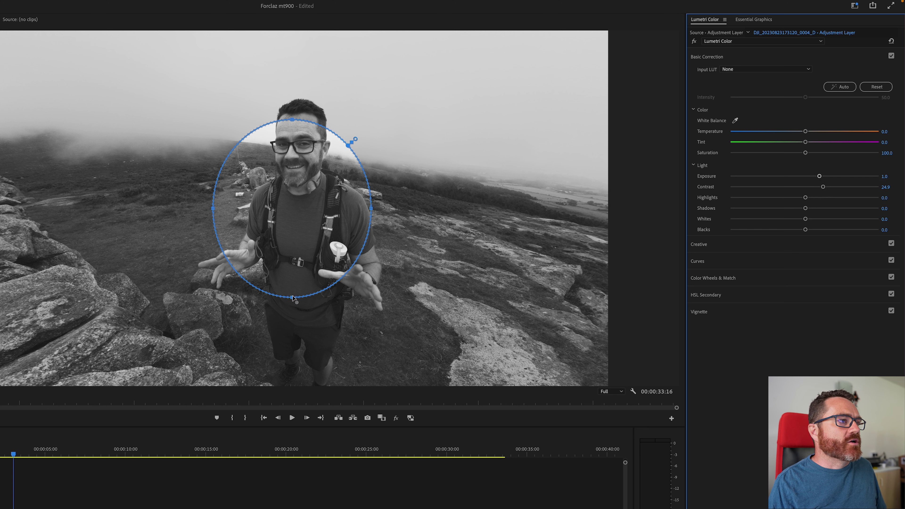
click(44, 474)
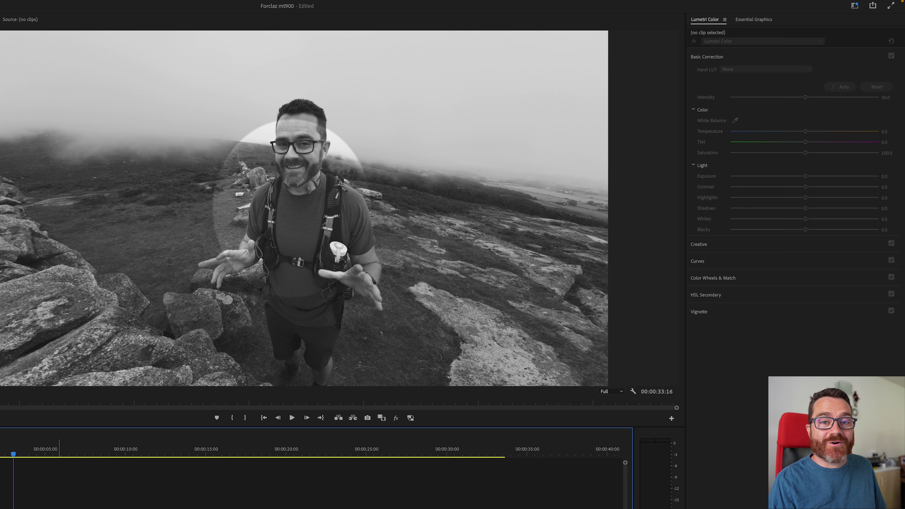
- Select the adjustment layer's ellipse mask and set its feather to 605
click(268, 466)
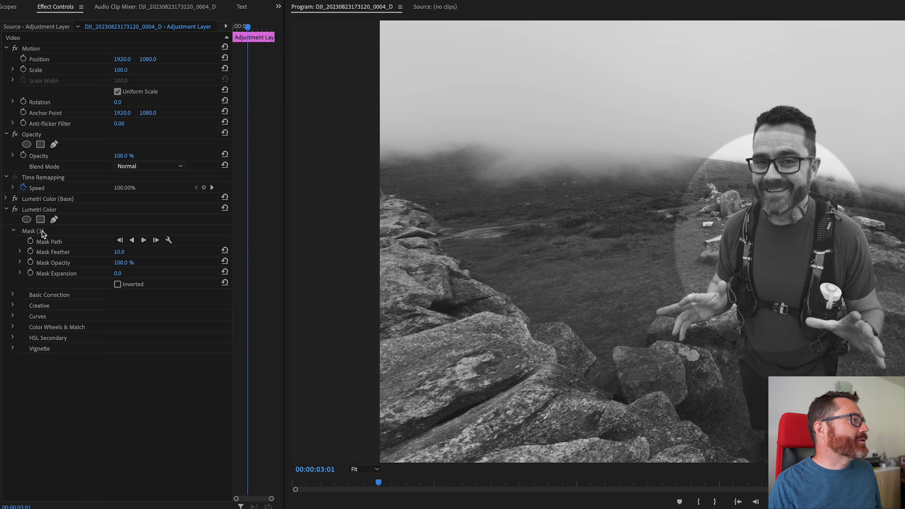
click(43, 231)
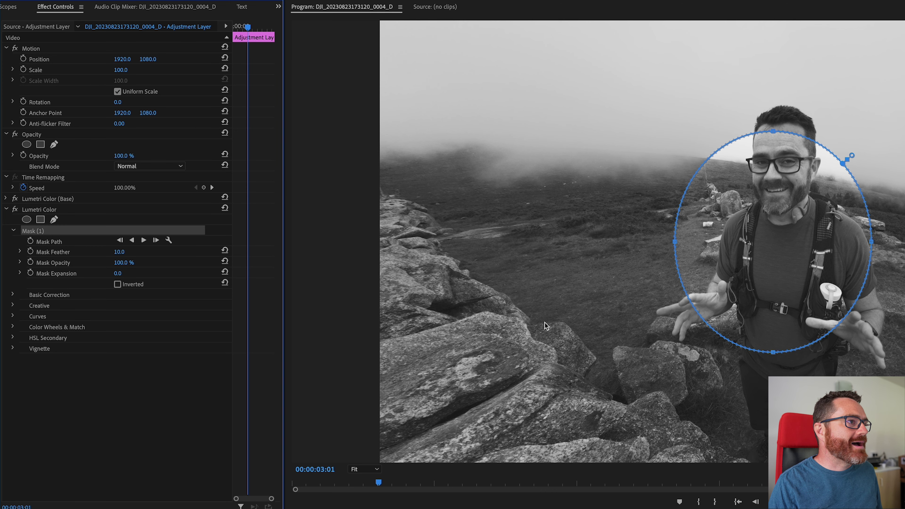
drag(119, 252, 228, 252)
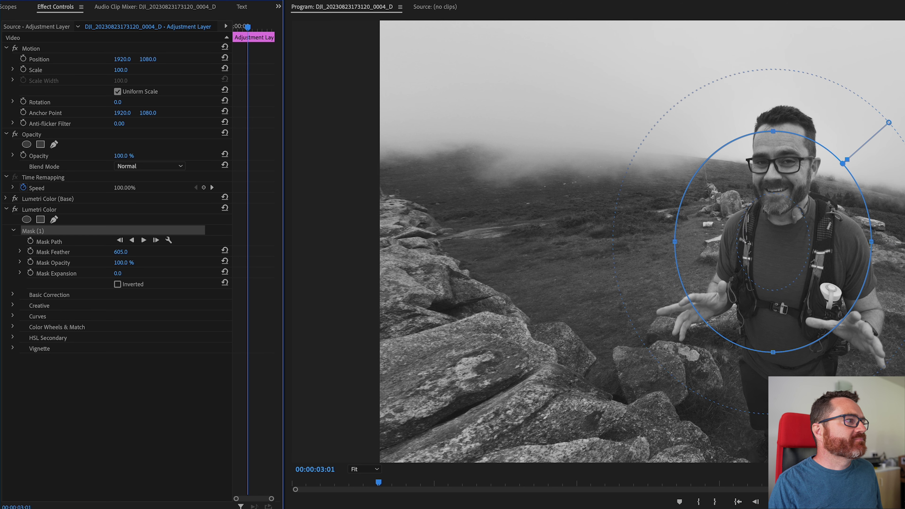
- Stretch the ellipse mask outward on all sides into a wide oval from above the man's head to near the frame's lower edge
drag(675, 243, 525, 251)
drag(871, 243, 904, 243)
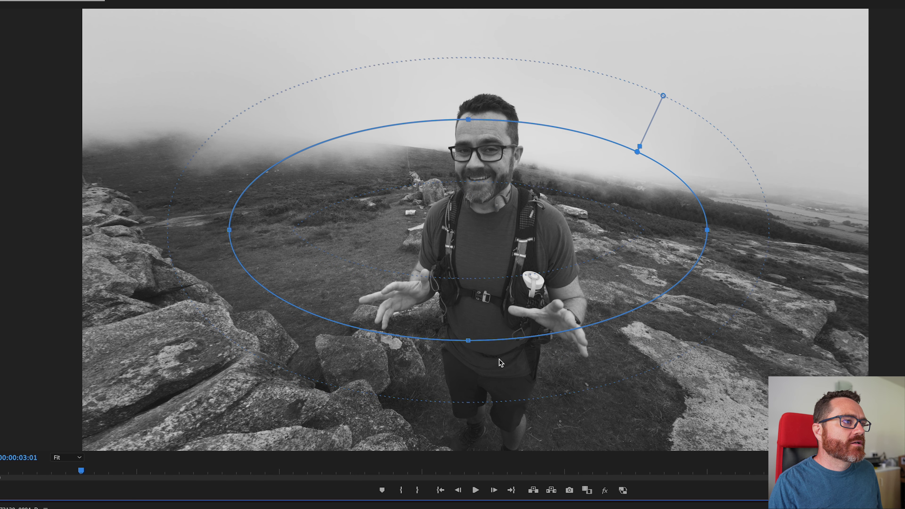
drag(468, 340, 467, 441)
drag(463, 119, 463, 55)
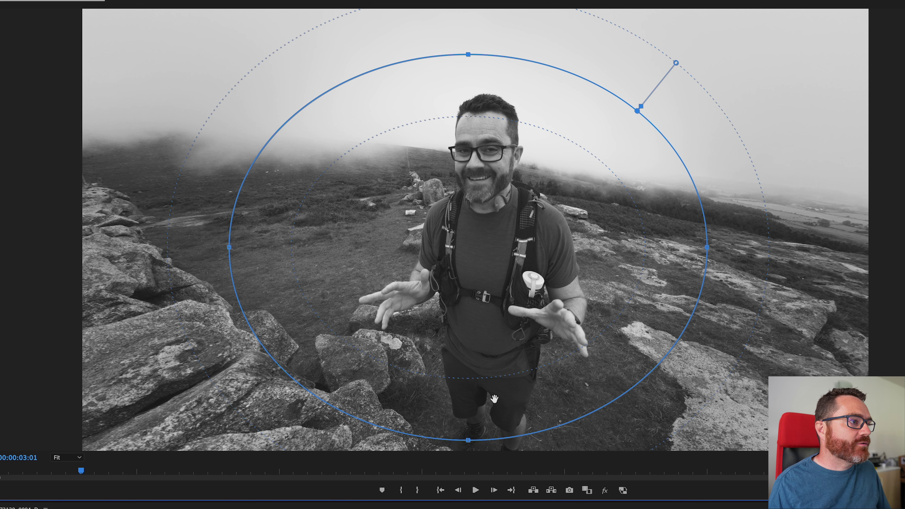
drag(468, 55, 469, 41)
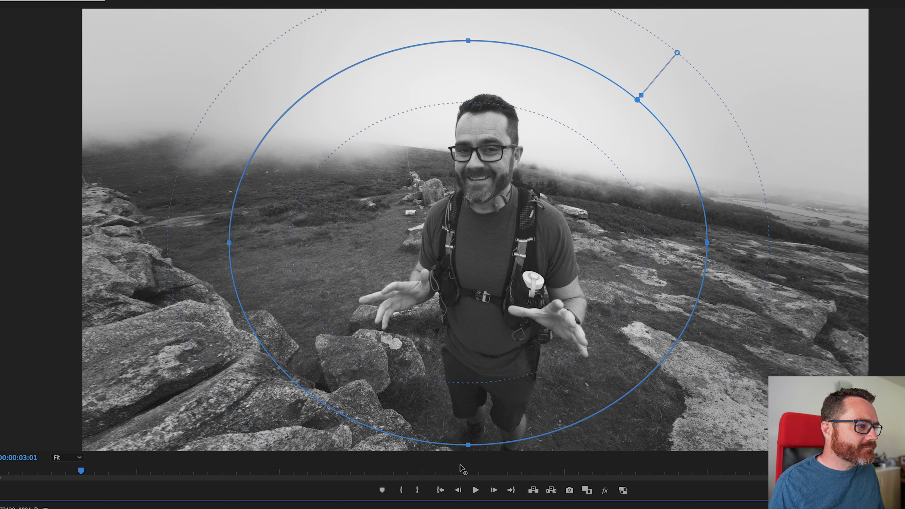
- Toggle the masked Lumetri Color effect off and on repeatedly to compare the image with and without it
click(9, 170)
click(9, 169)
click(9, 169)
click(9, 170)
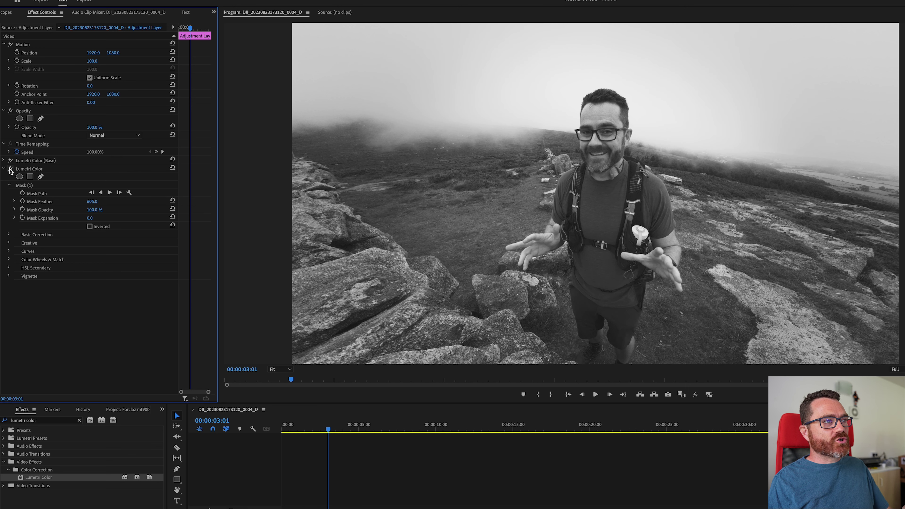
click(10, 169)
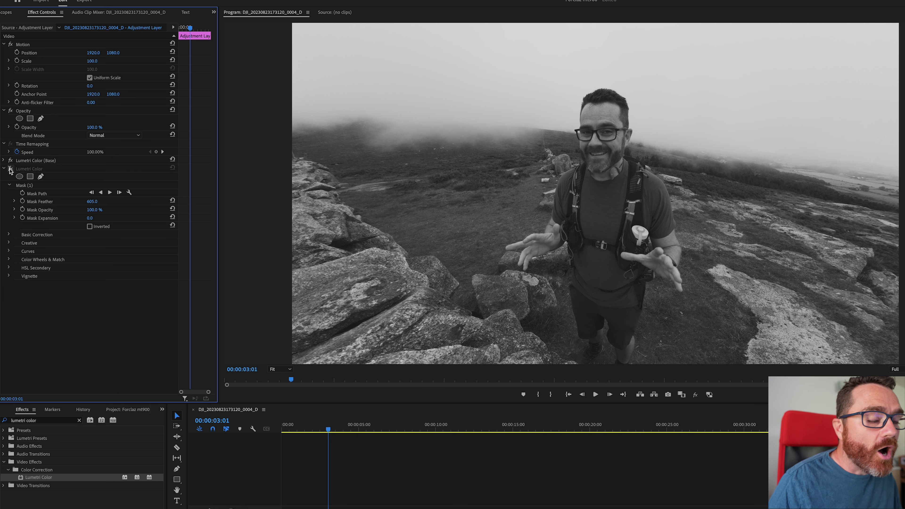
click(10, 170)
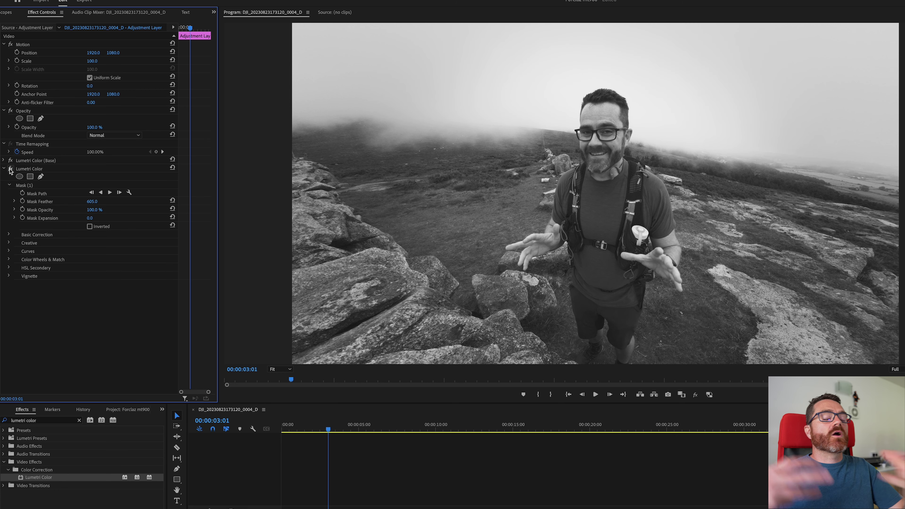
click(10, 170)
click(10, 169)
click(10, 169)
click(10, 169)
click(10, 169)
click(10, 169)
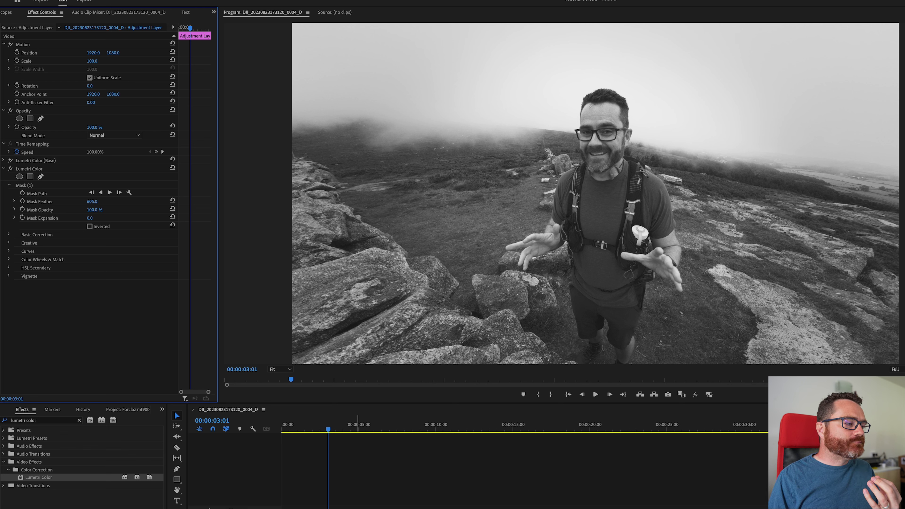
key(shift+3)
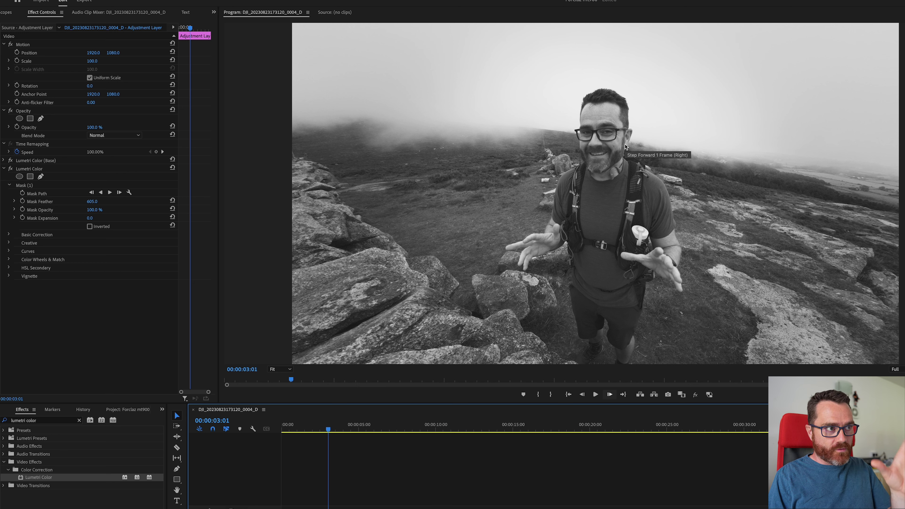
- Rename the masked Lumetri Color effect to Highlight
click(40, 170)
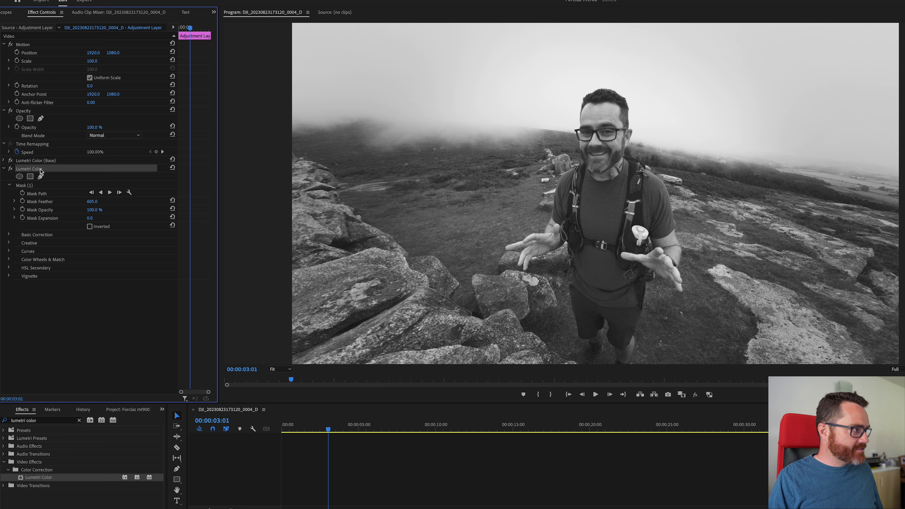
right_click(39, 170)
click(53, 175)
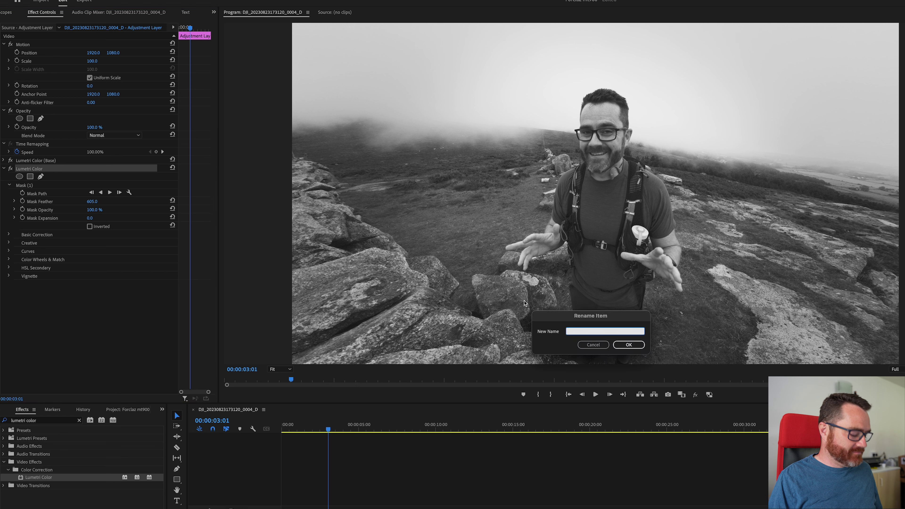
text(Highlight)
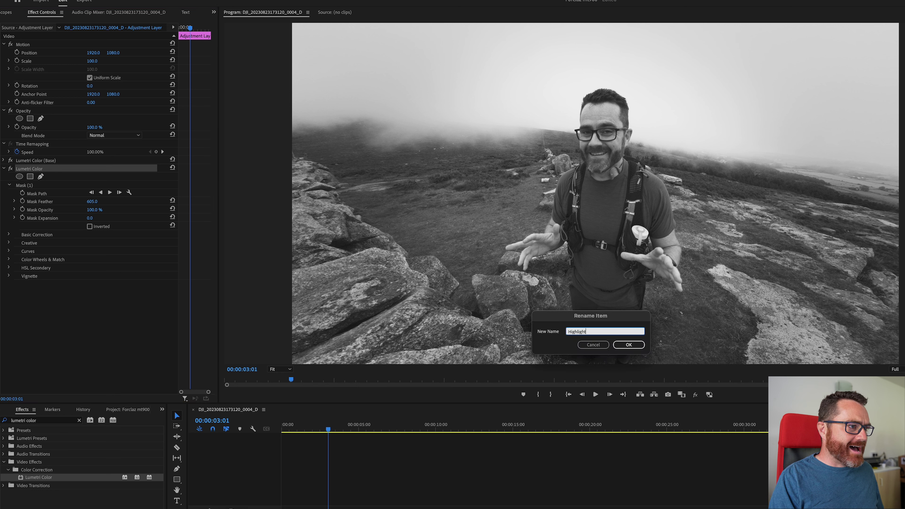
key(Return)
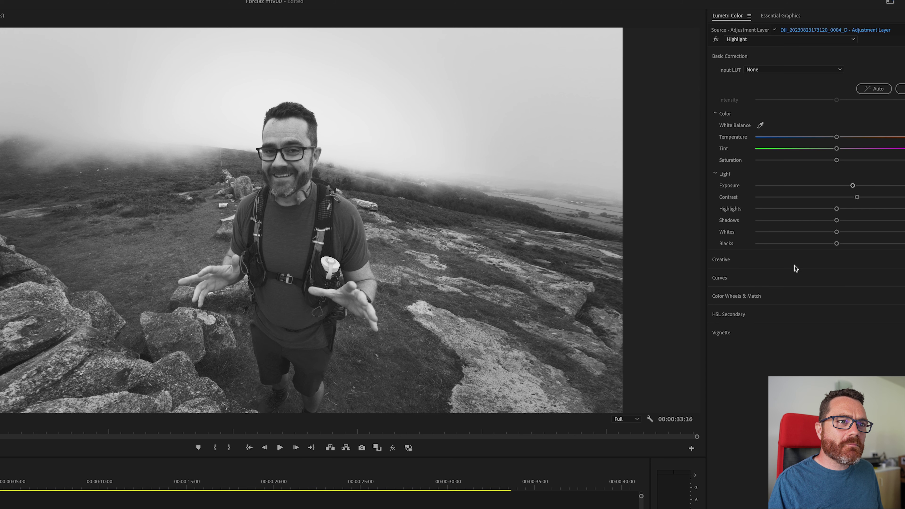
- Raise Sharpen slightly above its neutral position in the Highlight effect's Creative adjustments
click(785, 262)
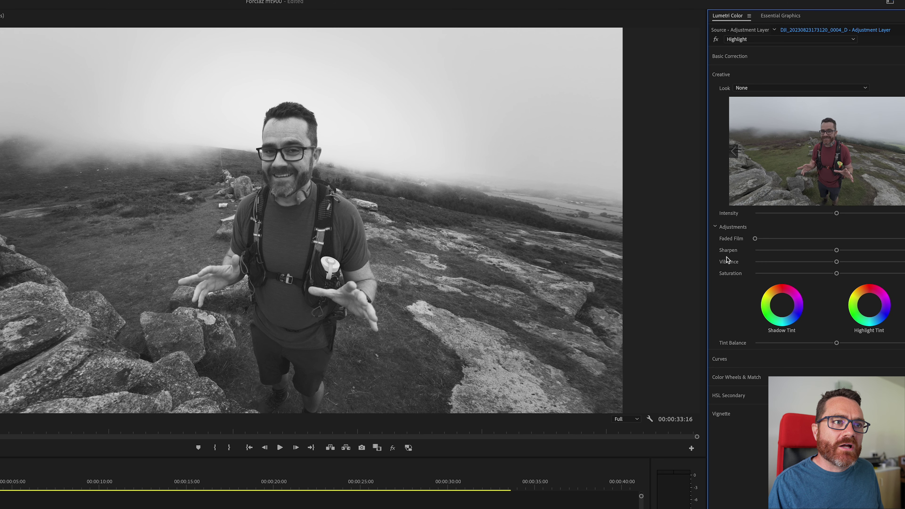
mouse_move(836, 251)
mouse_down()
mouse_move(877, 254)
mouse_move(839, 254)
mouse_up()
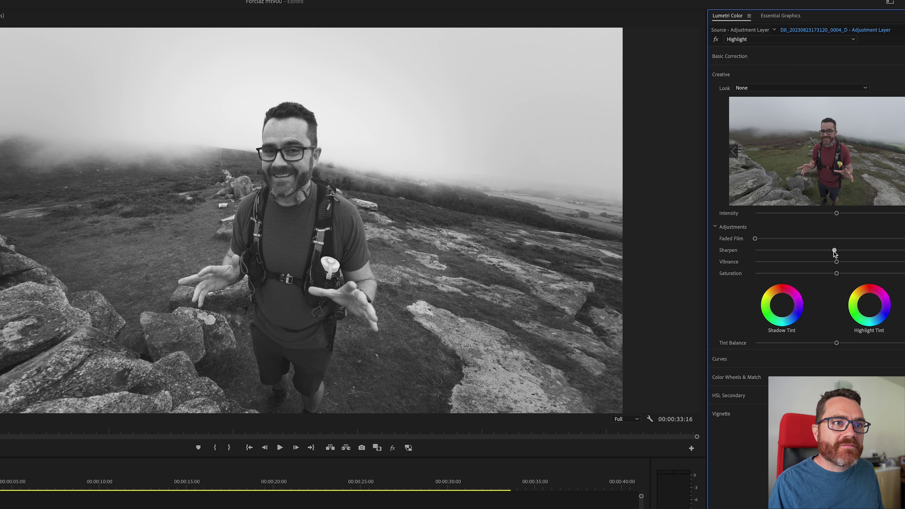
drag(839, 254, 852, 257)
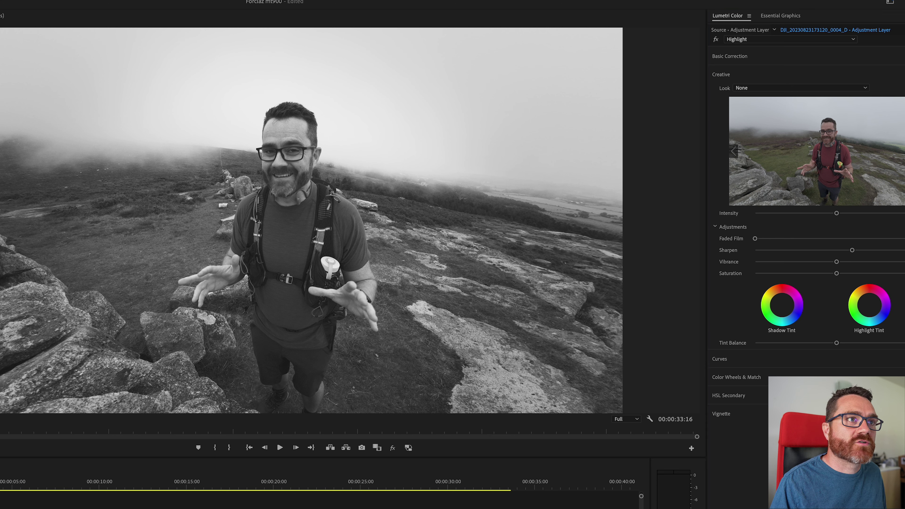
- Toggle the Highlight effect's Creative adjustments off and on to compare the sharpening
click(904, 74)
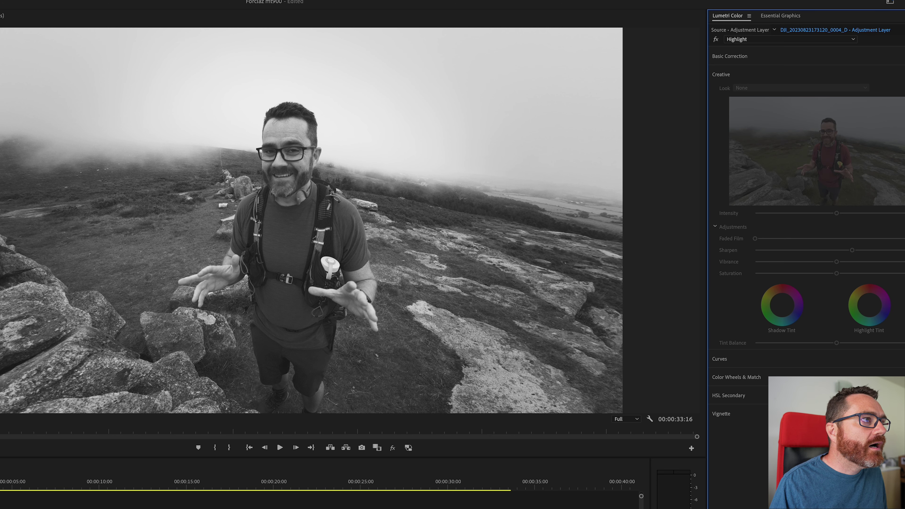
click(904, 74)
click(904, 75)
click(904, 74)
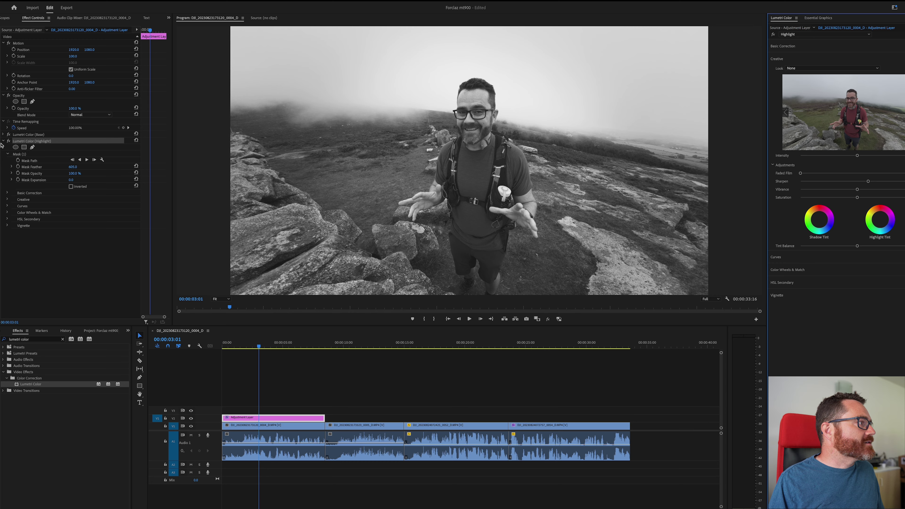
- Collapse the Highlight effect's settings and apply a third Lumetri Color effect to the adjustment layer
click(4, 142)
click(68, 204)
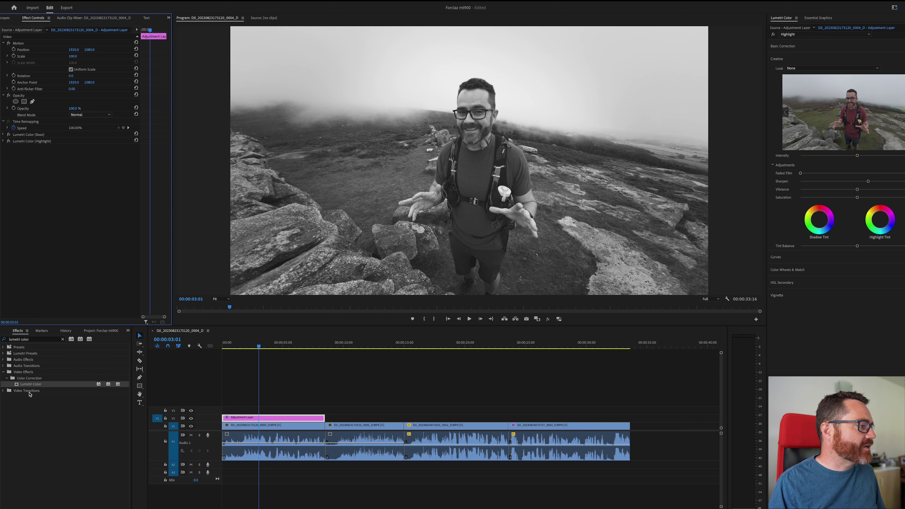
drag(24, 385, 253, 419)
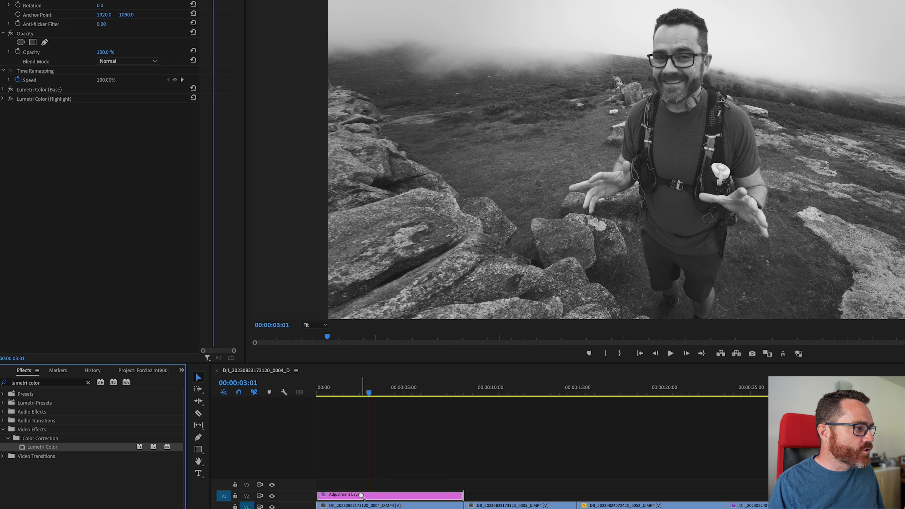
drag(361, 495, 361, 495)
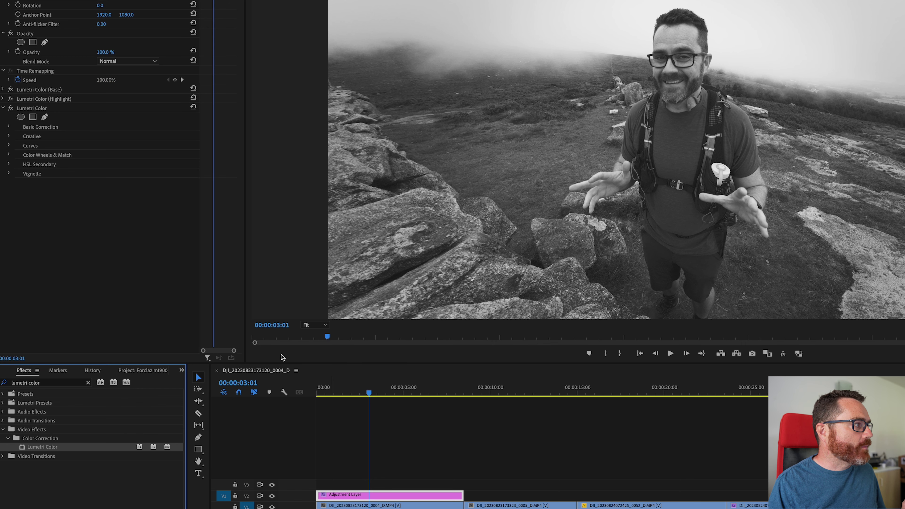
- Move the new Lumetri Color effect above the Base effect and rename it sky
click(32, 110)
drag(31, 112, 45, 88)
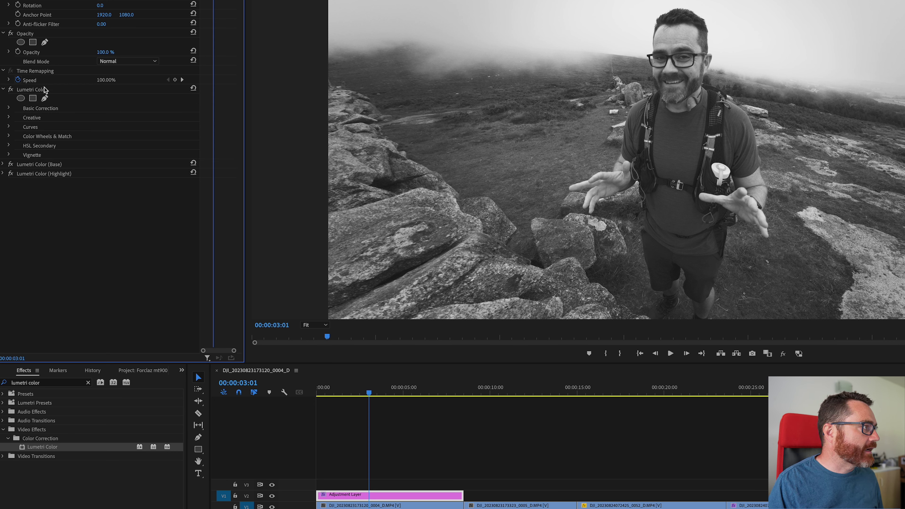
right_click(46, 92)
click(66, 100)
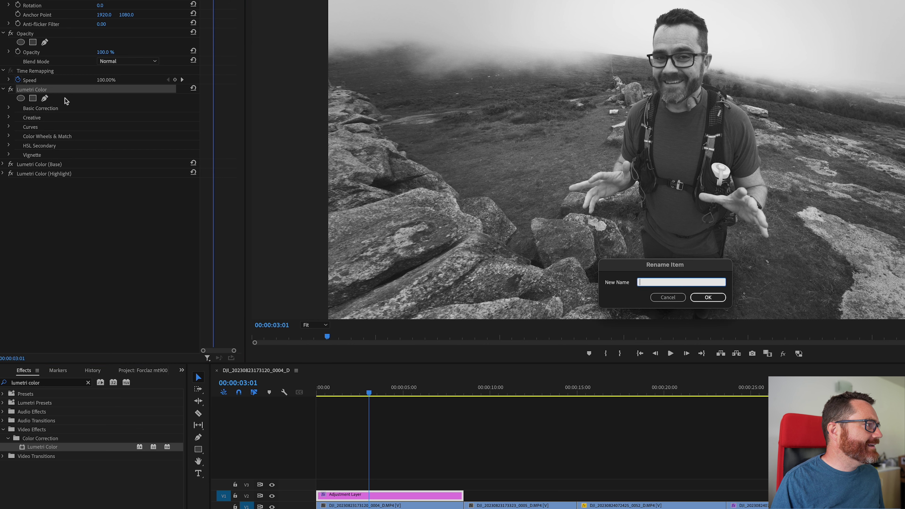
text(sky)
key(Return)
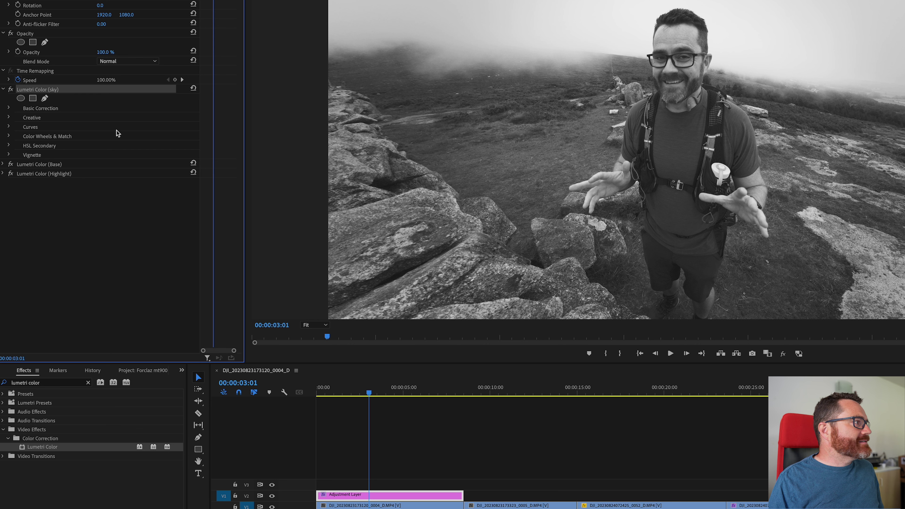
- Add a rectangle mask to the sky effect and, at 25% view, stretch its corners beyond the frame to cover the sky
click(33, 99)
click(318, 324)
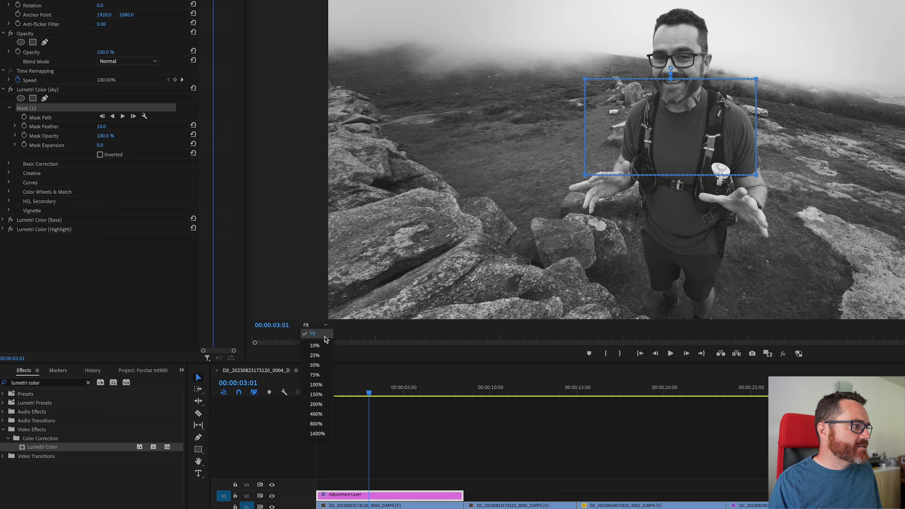
click(314, 356)
drag(644, 113, 503, 26)
drag(800, 53, 820, 34)
drag(698, 141, 809, 113)
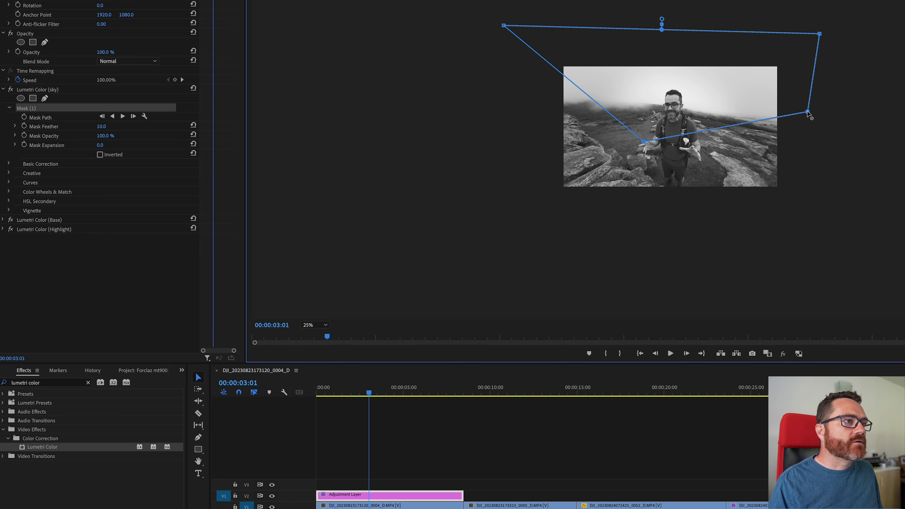
drag(645, 143, 538, 107)
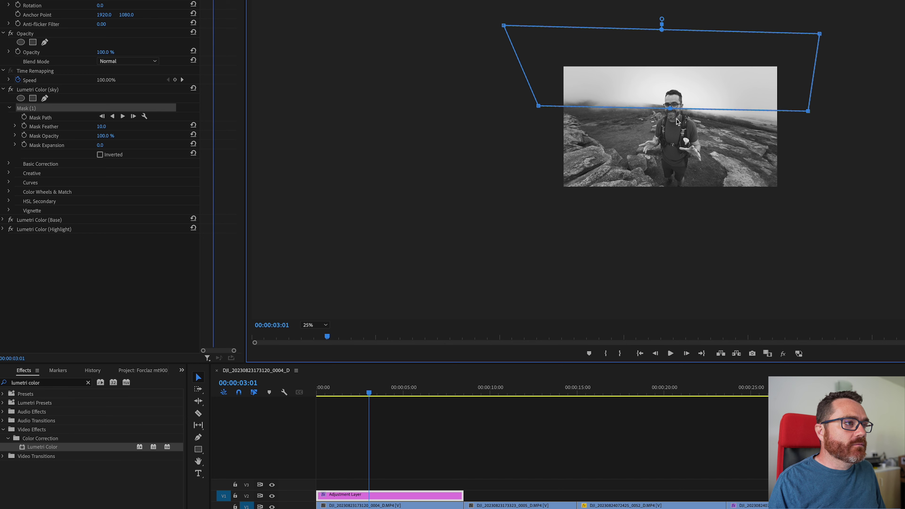
- Add a point on the sky mask's lower edge, raise it above the man's head, and set the mask feather to 513
drag(670, 110, 671, 87)
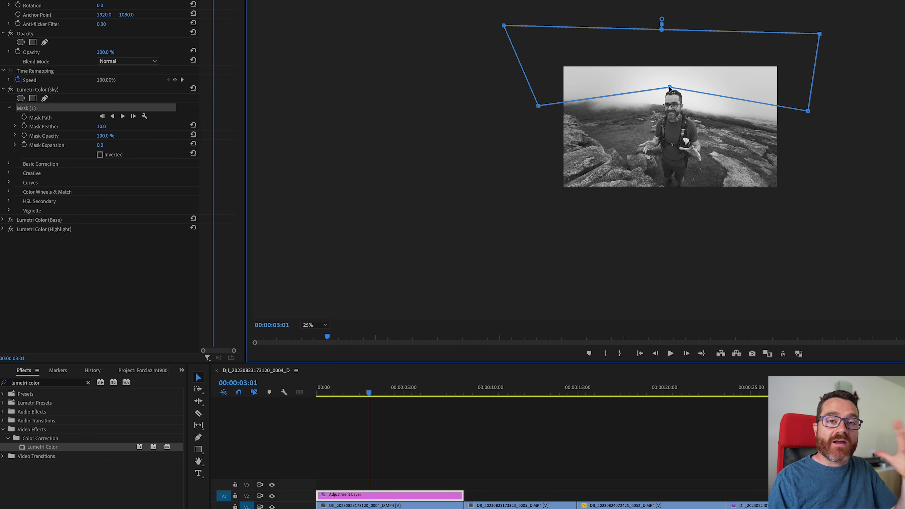
drag(102, 126, 281, 126)
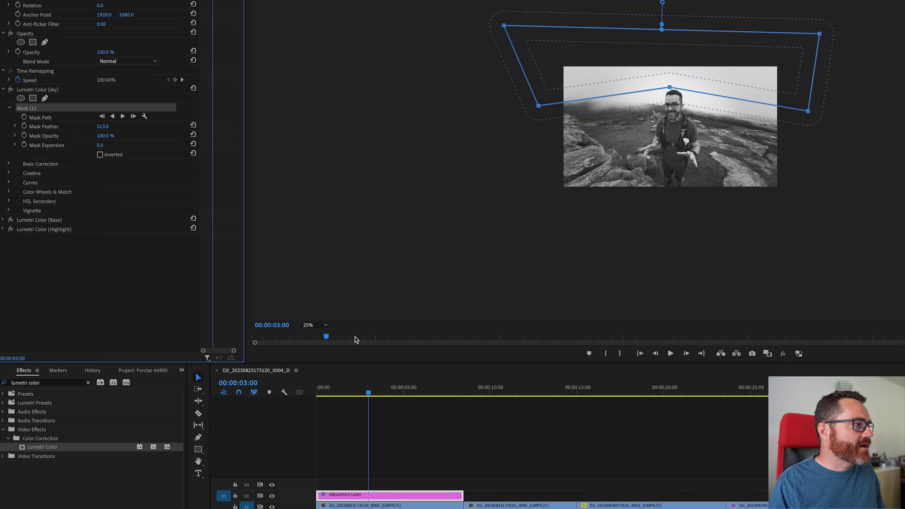
- Fit the whole frame in the program preview and reselect the adjustment layer over the first clip
click(327, 325)
click(317, 341)
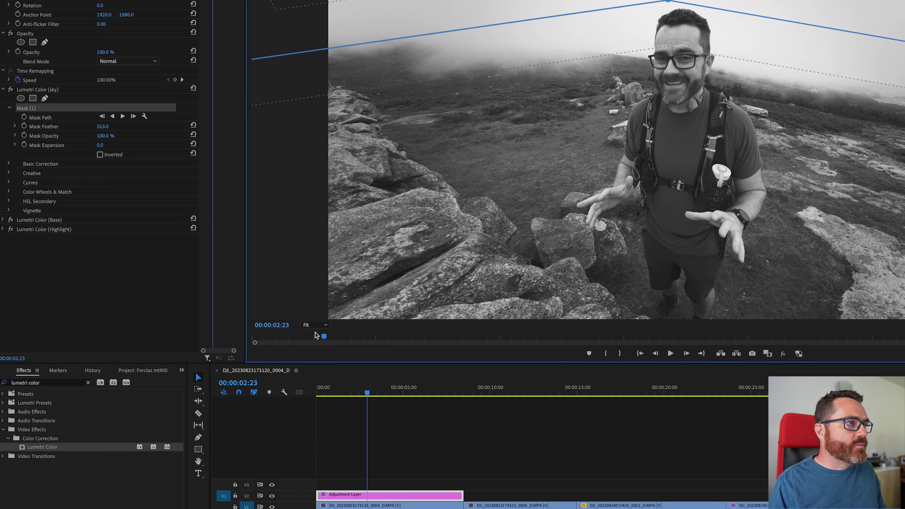
click(588, 422)
click(376, 503)
click(376, 495)
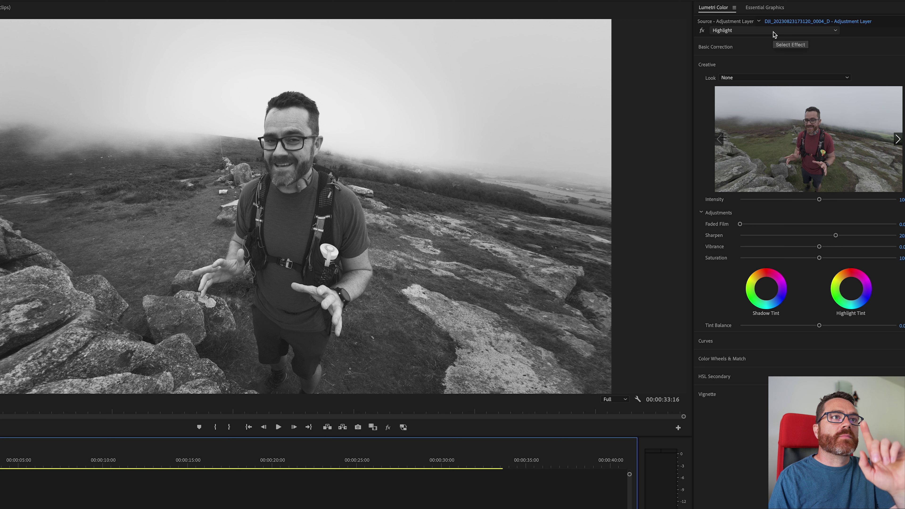
- Switch to the sky Lumetri effect and darken the masked sky by lowering its exposure below -1
click(773, 31)
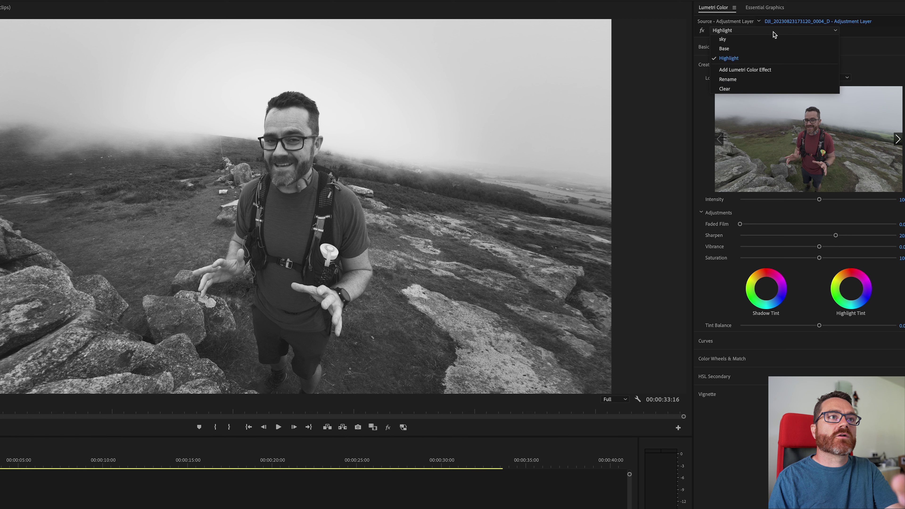
click(727, 40)
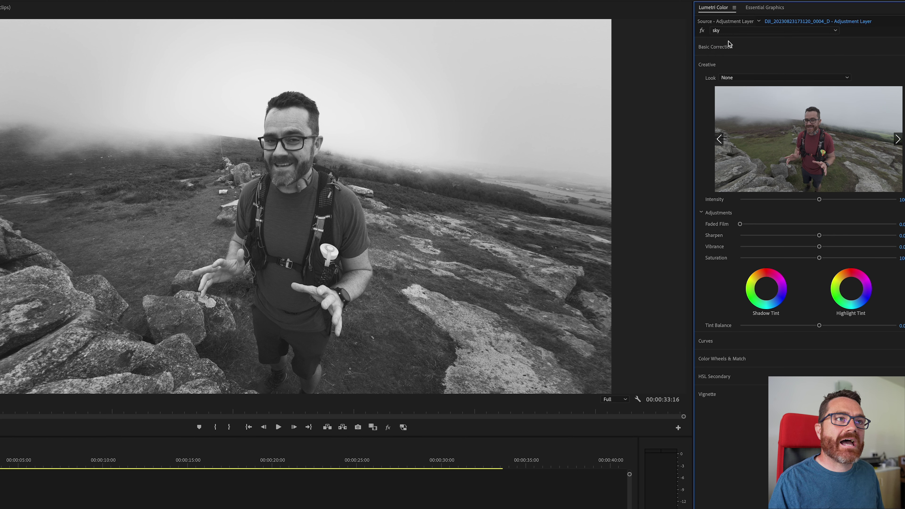
click(761, 46)
drag(819, 174, 795, 173)
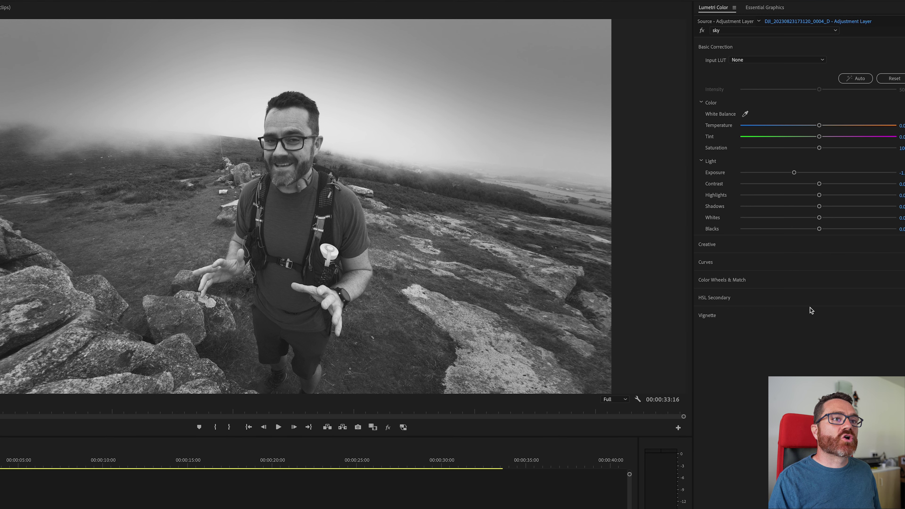
- Add points to the sky effect's RGB curve to lift the upper midtones, and lower its exposure slightly further
click(770, 262)
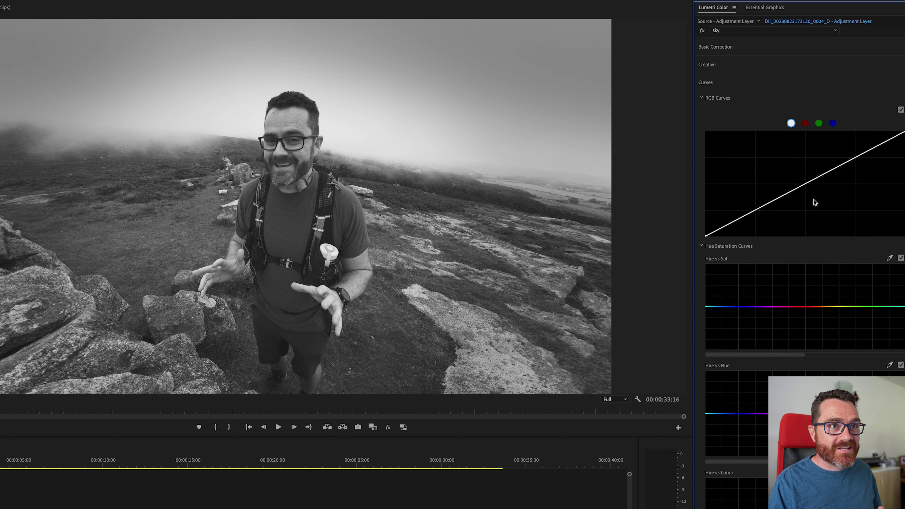
click(809, 182)
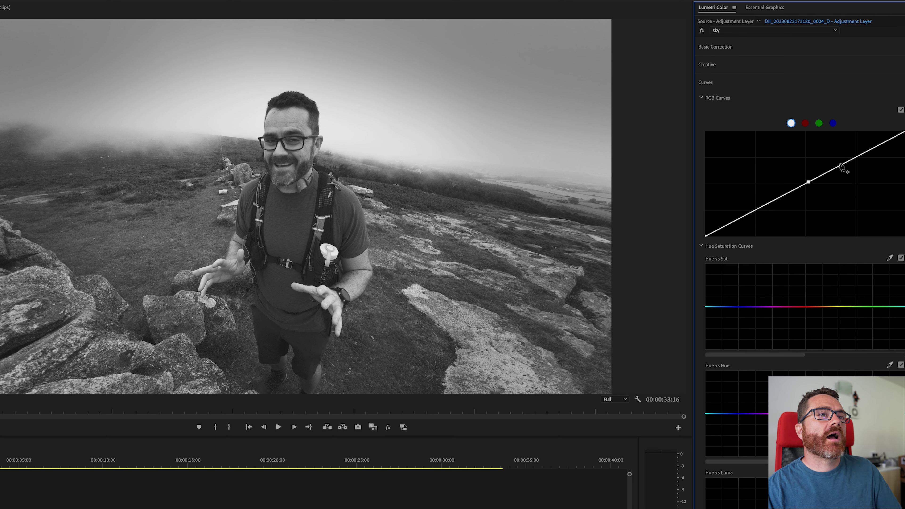
drag(858, 157, 833, 161)
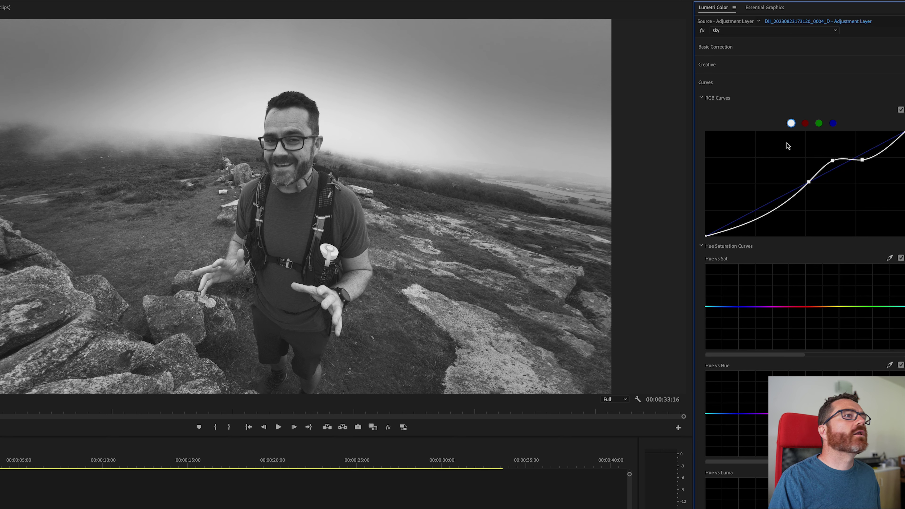
click(773, 47)
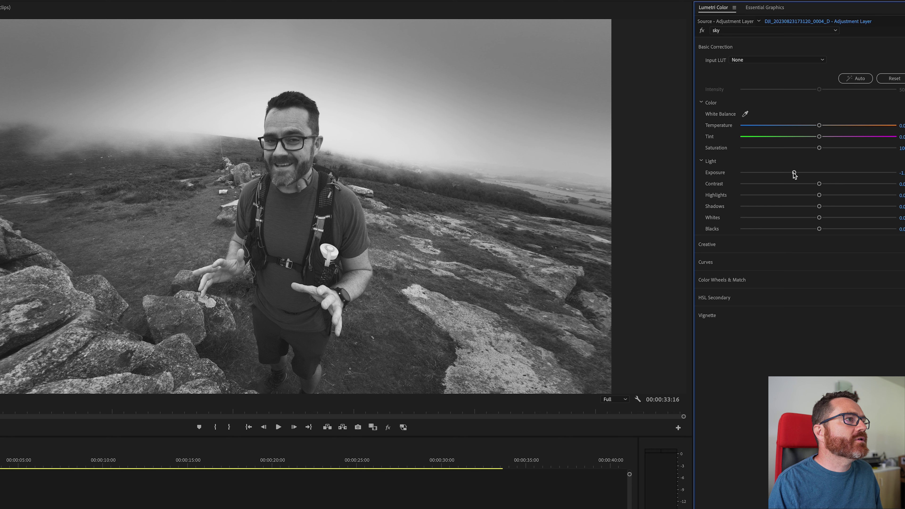
drag(795, 174, 792, 175)
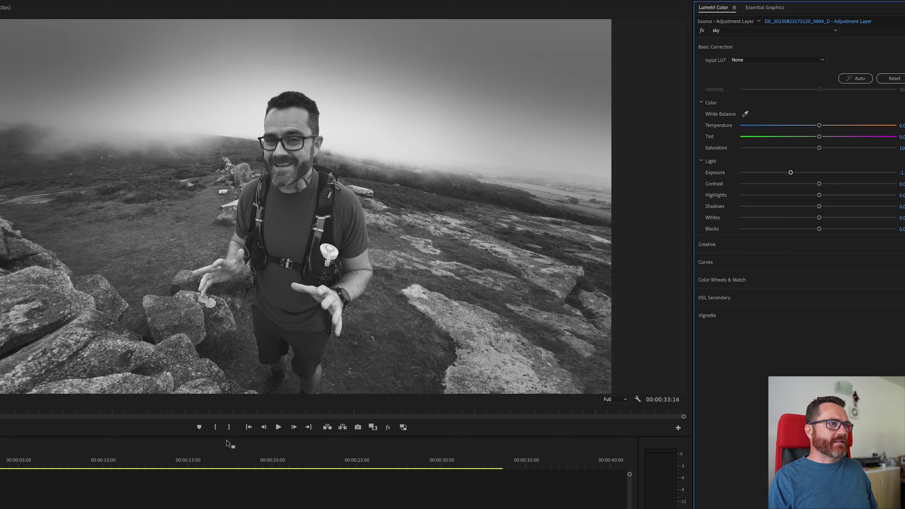
- In the Base Lumetri effect, restore the colour by raising saturation above 140, and increase the contrast slightly
click(82, 460)
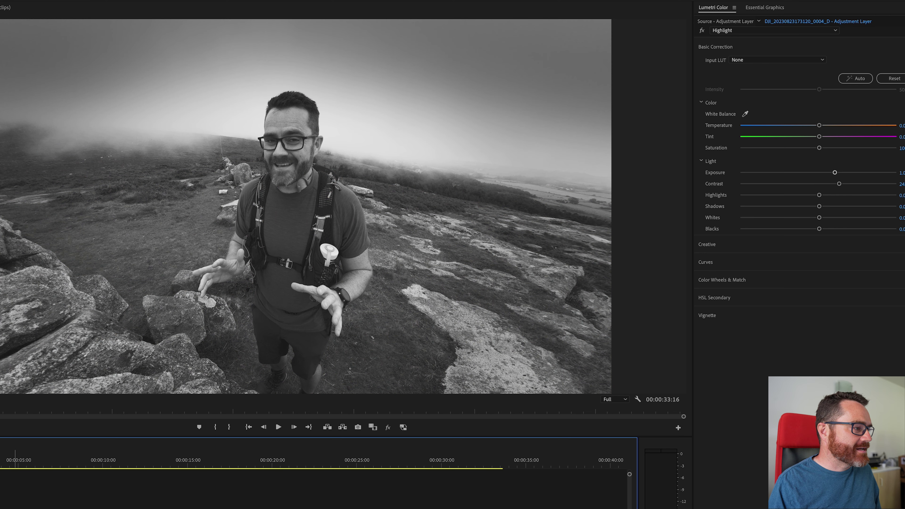
click(800, 31)
click(733, 49)
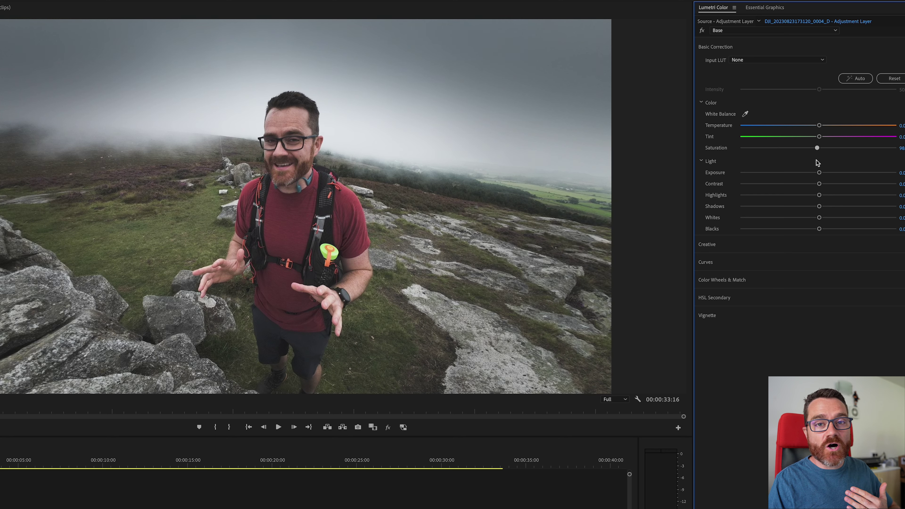
drag(826, 158, 857, 160)
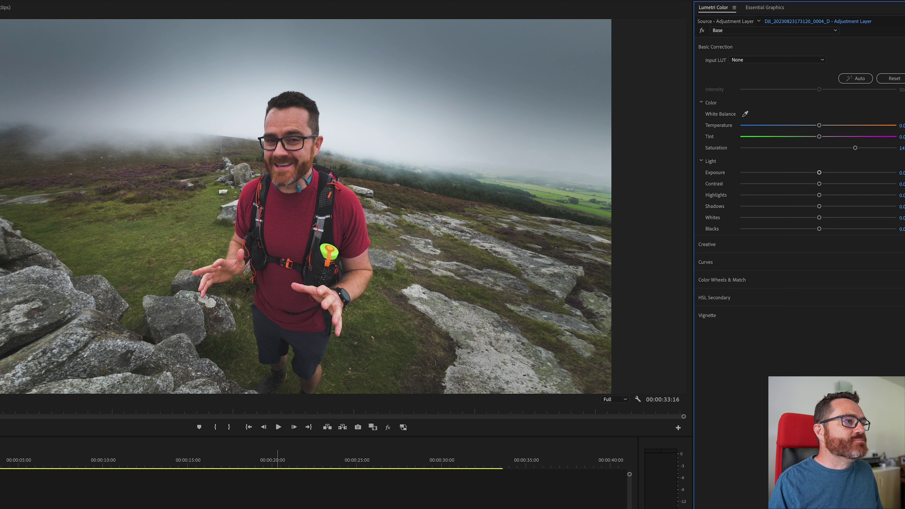
click(7, 507)
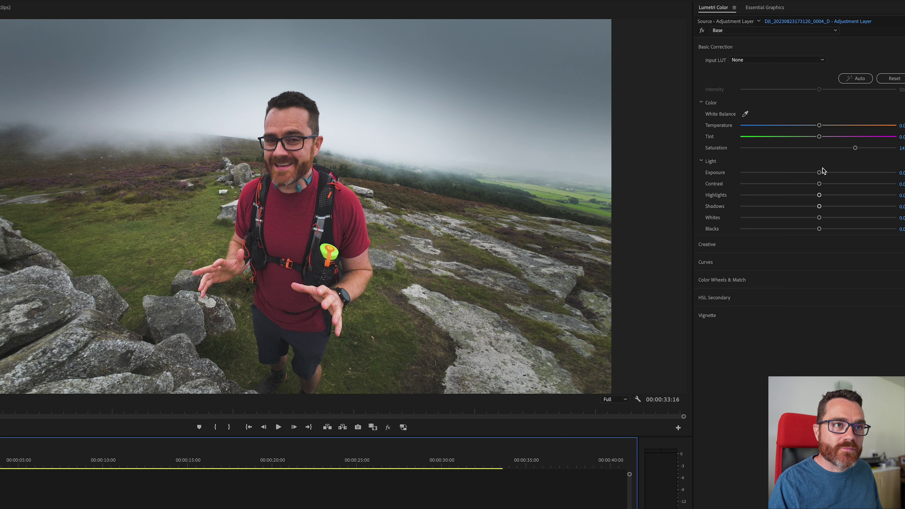
drag(820, 172, 832, 185)
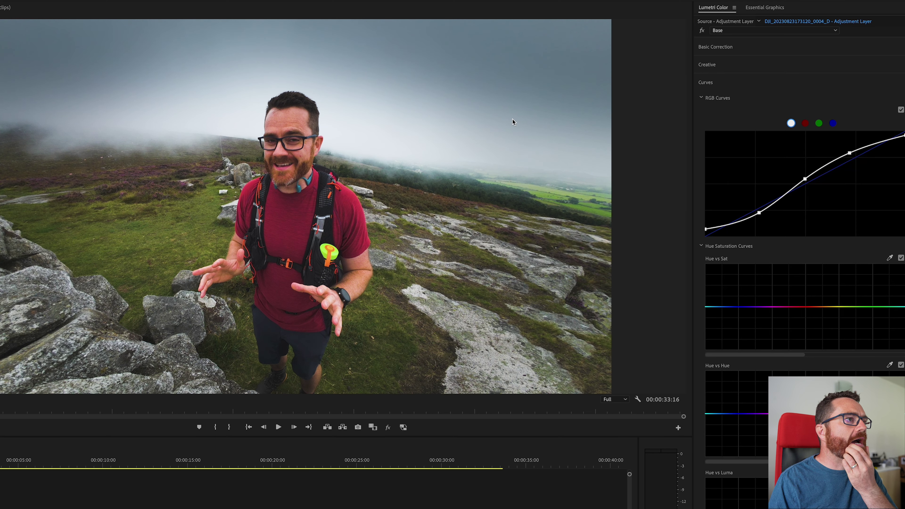
- In the Highlight Lumetri effect, raise the exposure to about 1.2, the contrast to about 64 and the shadows to about 24
click(733, 32)
click(737, 60)
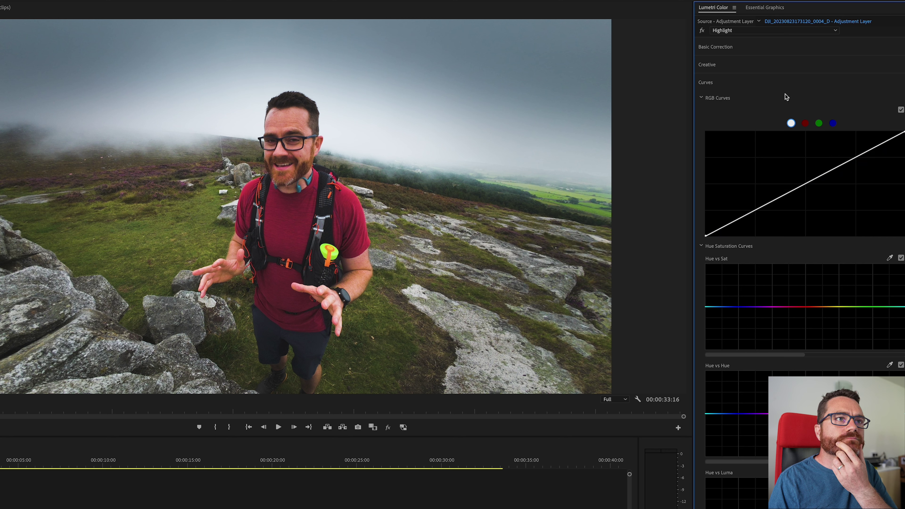
click(776, 52)
drag(837, 175, 849, 187)
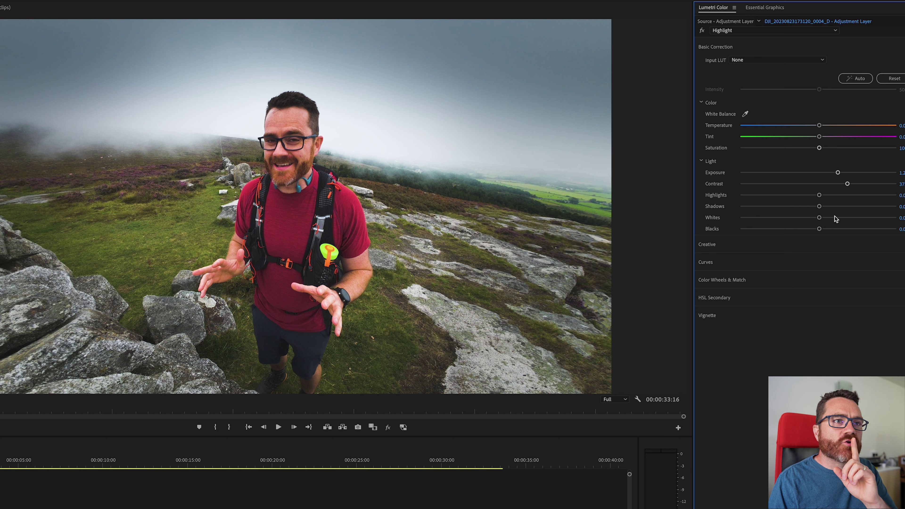
mouse_move(821, 209)
mouse_down()
mouse_move(848, 210)
mouse_move(823, 211)
mouse_move(837, 212)
mouse_up()
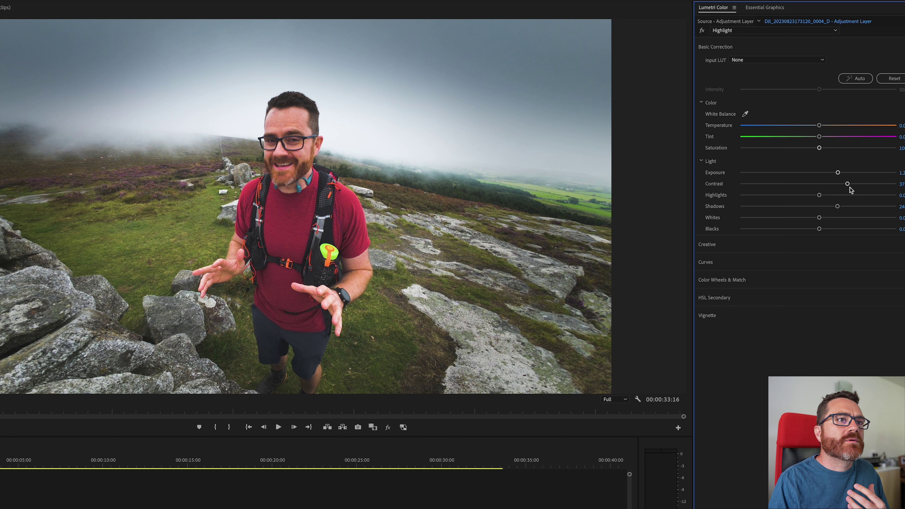
drag(850, 185, 869, 185)
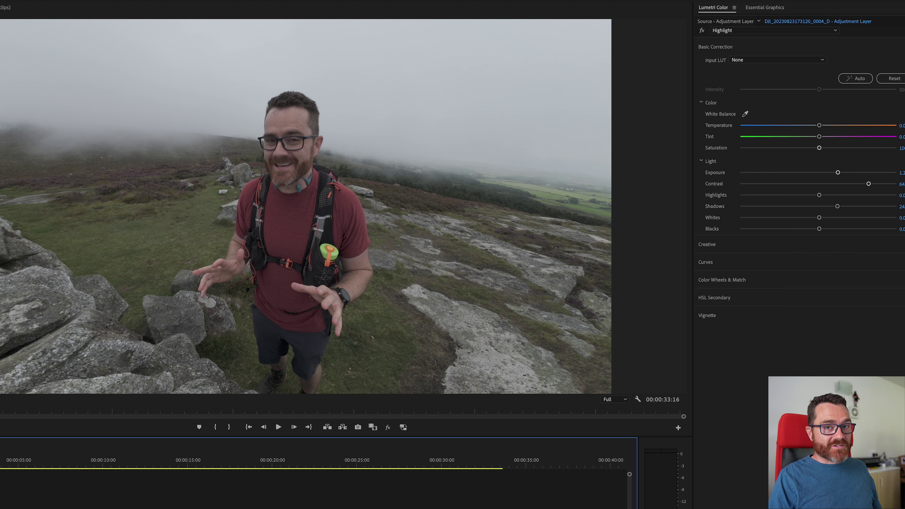
- Re-enable the adjustment layer and raise the reds slightly on the Base effect's Hue vs Sat curve
key(shift+e)
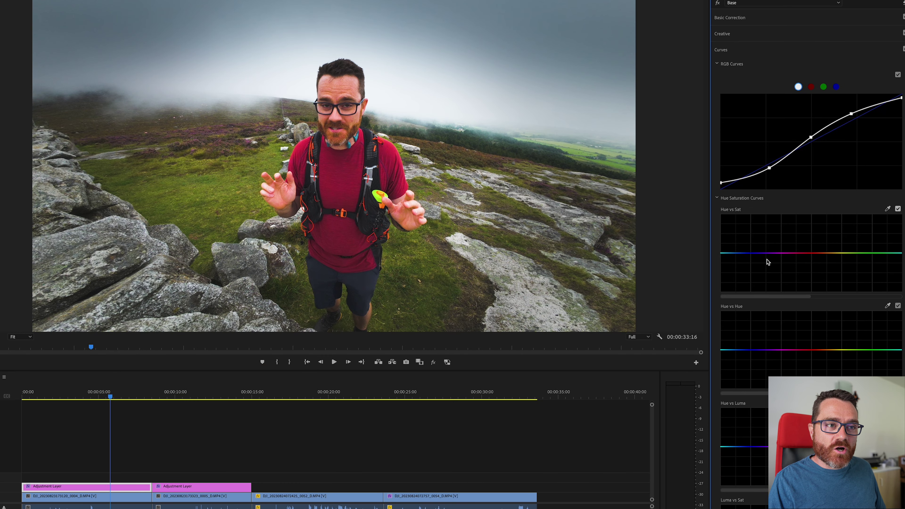
scroll(857, 259, down, 2)
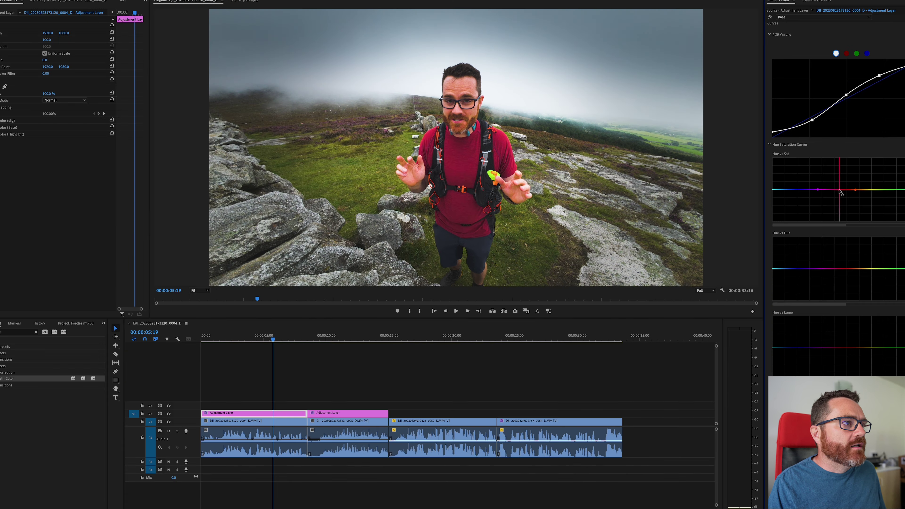
mouse_move(841, 190)
mouse_down()
mouse_move(842, 162)
mouse_move(843, 189)
mouse_up()
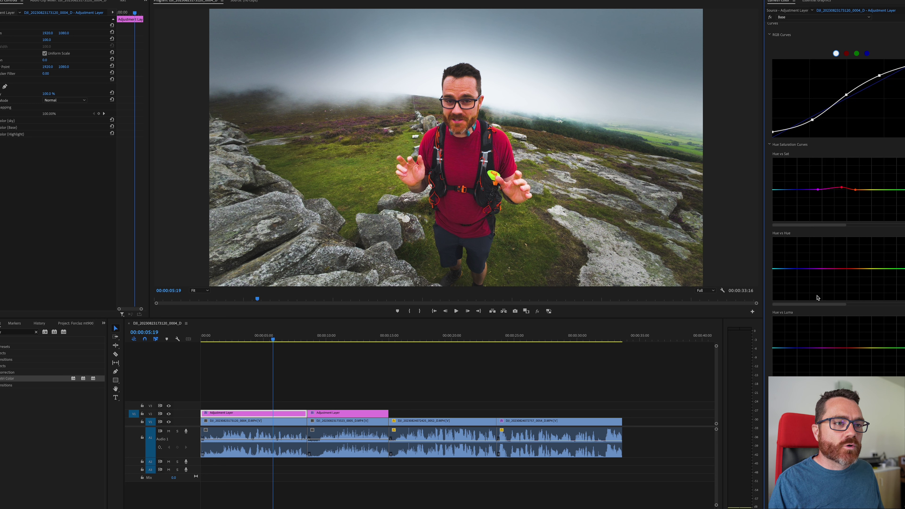
- Add orange, green and yellow points to the Base effect's Hue vs Hue curve and lower the yellow point slightly to shift the grass hue
drag(802, 306, 896, 308)
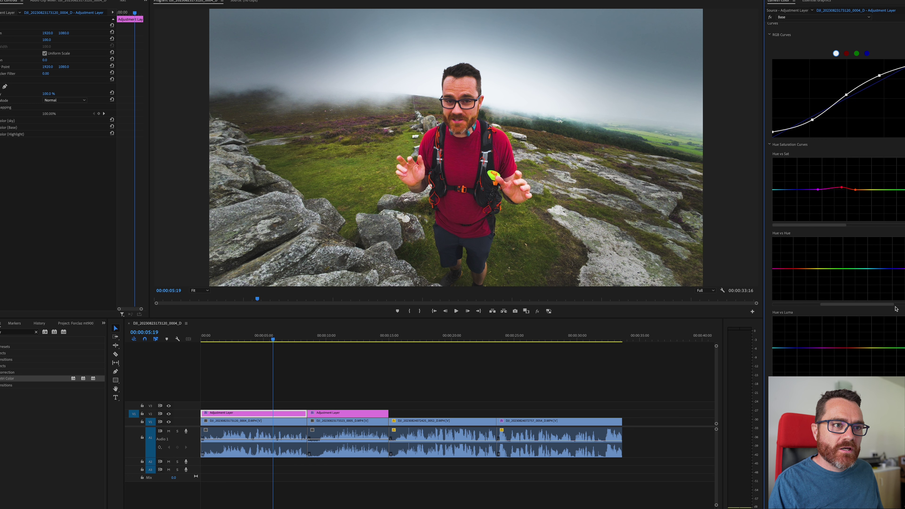
click(808, 270)
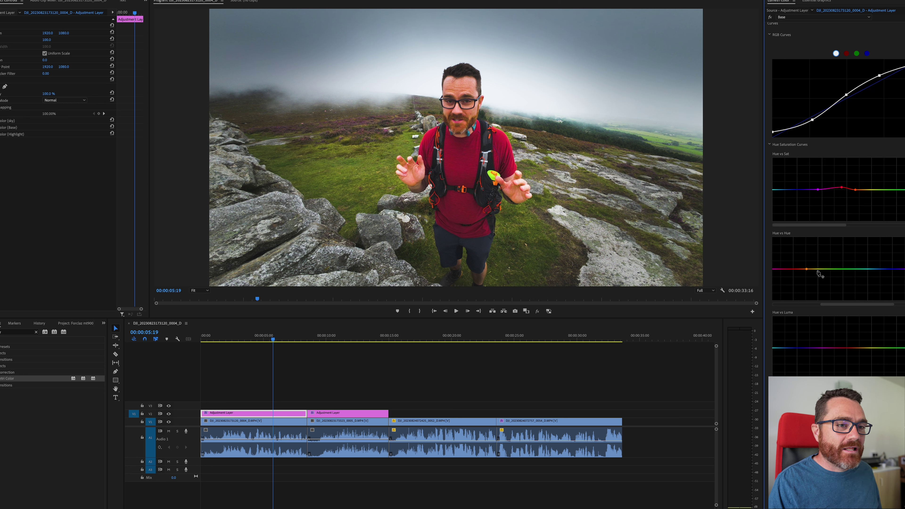
click(850, 270)
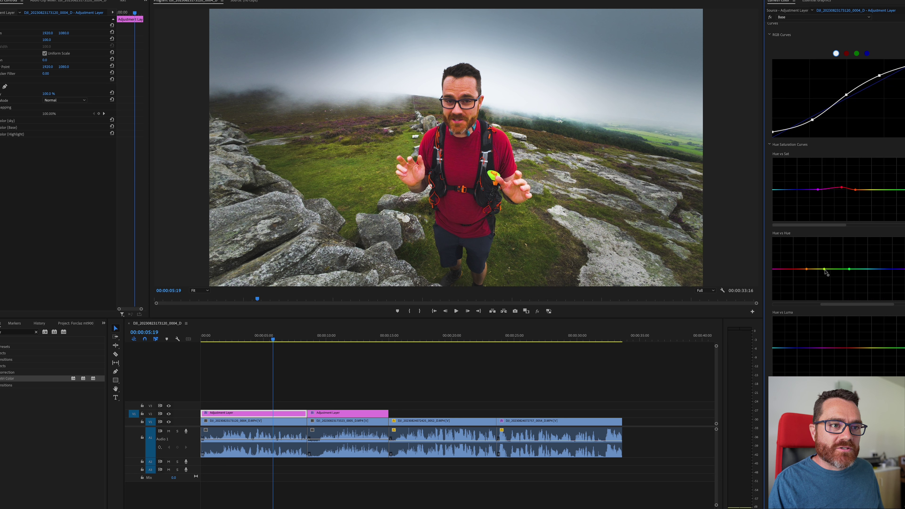
click(826, 270)
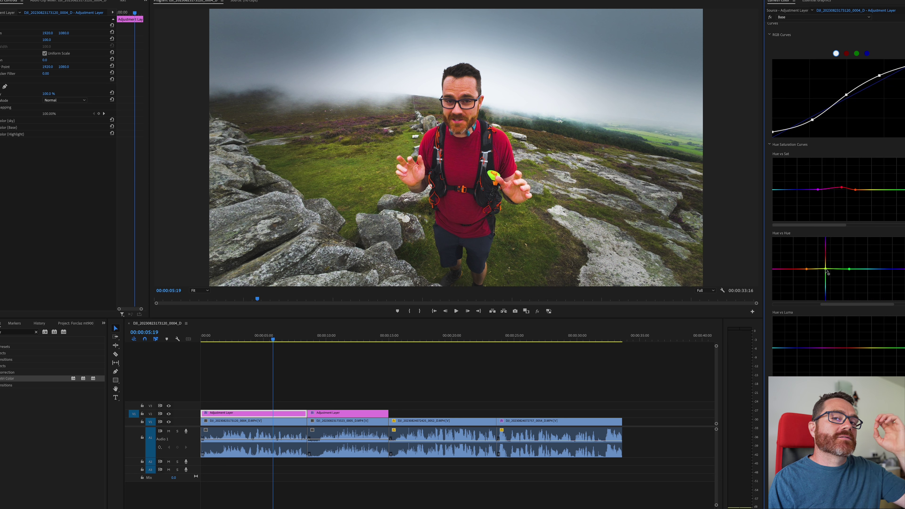
mouse_move(828, 273)
mouse_down()
mouse_move(829, 250)
mouse_move(827, 273)
mouse_up()
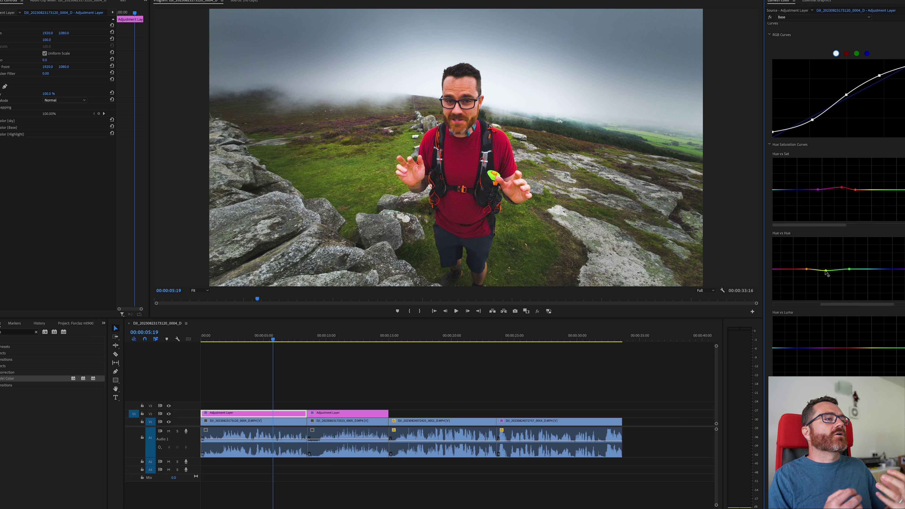